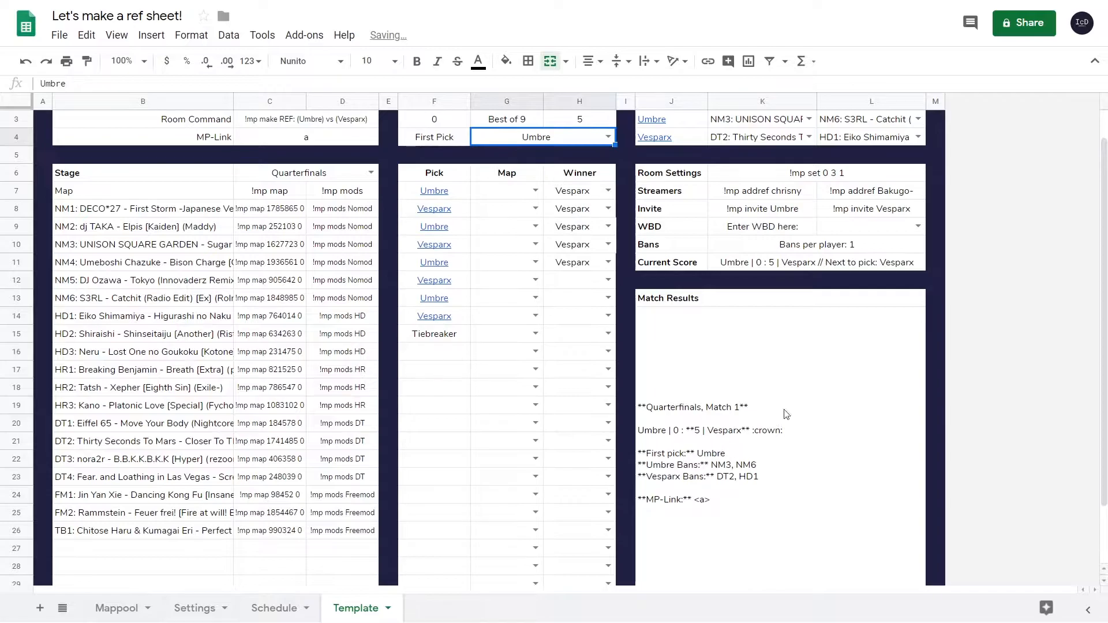
Bold the Map, !mp map and !mp mods headers and the Match, Room Command and MP-Link labels
click(935, 316)
drag(173, 227, 339, 231)
key(ctrl+b)
drag(184, 138, 187, 172)
key(ctrl+b)
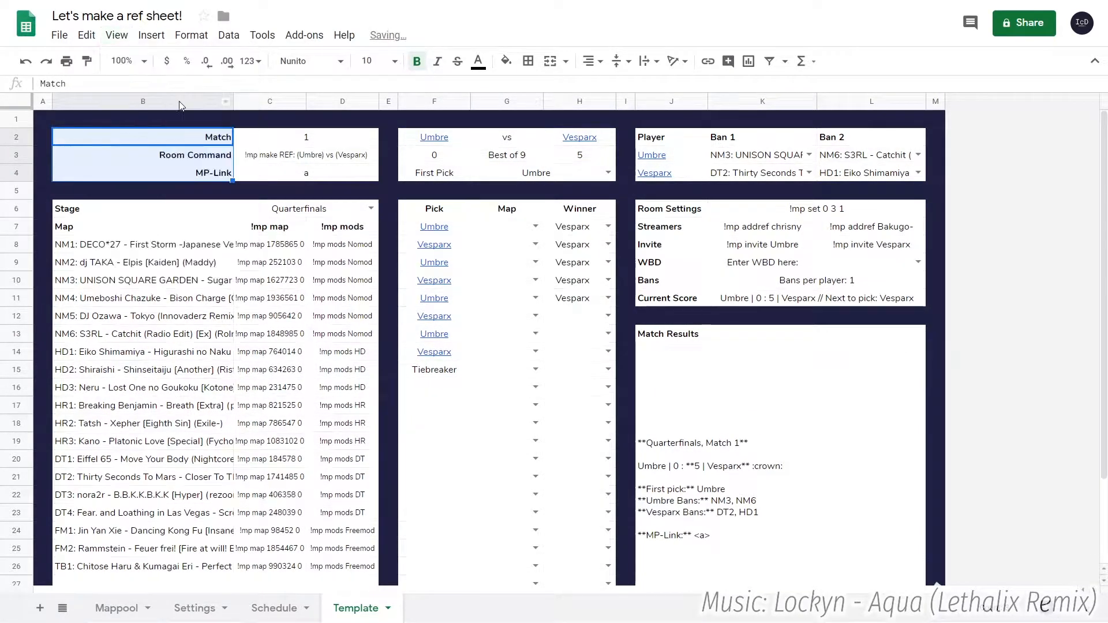
click(935, 209)
Apply a monospaced font to the !mp command cells in the map list and the room settings block
drag(777, 217, 865, 245)
drag(270, 244, 342, 571)
click(307, 60)
click(310, 81)
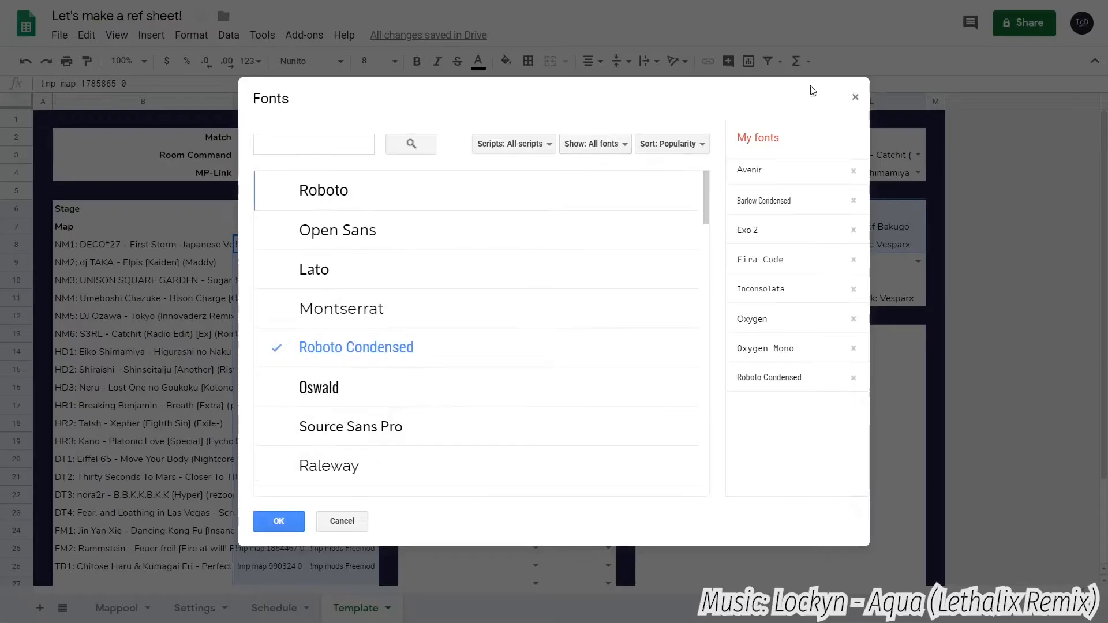
click(280, 518)
click(307, 60)
click(306, 261)
Adjust the font size of the !mp commands in the map list and in the room settings block
click(376, 60)
click(375, 106)
drag(777, 211, 866, 244)
click(377, 61)
click(375, 124)
click(935, 208)
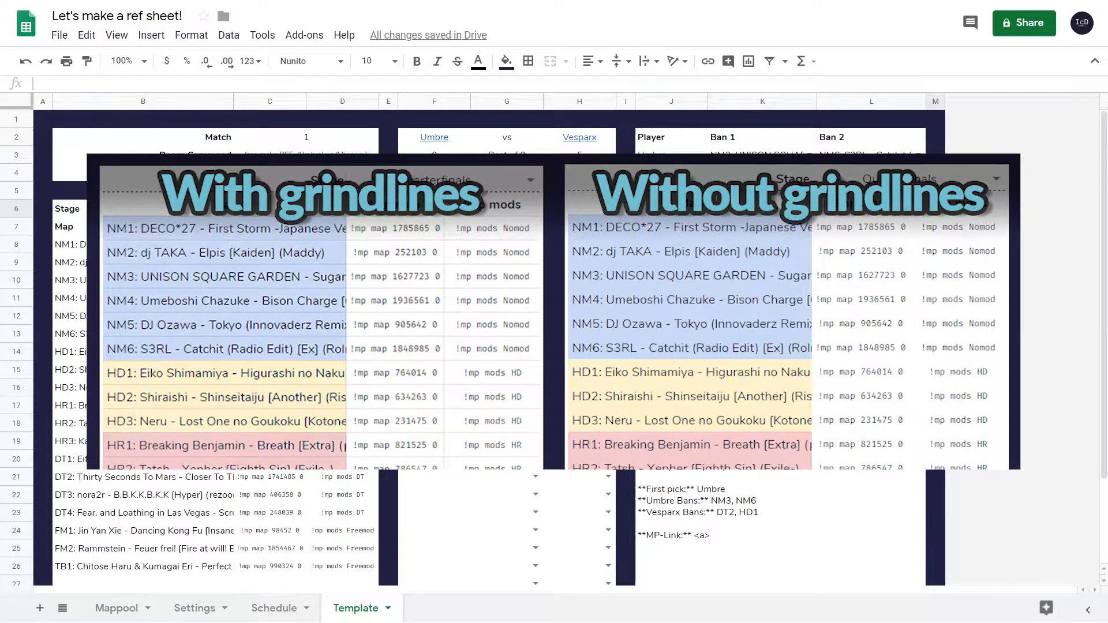
Add a conditional formatting rule to B8:B30 that fills cells starting with NM in light cornflower blue
click(142, 244)
scroll(145, 502, down, 3)
shift+click(146, 510)
right_click(146, 510)
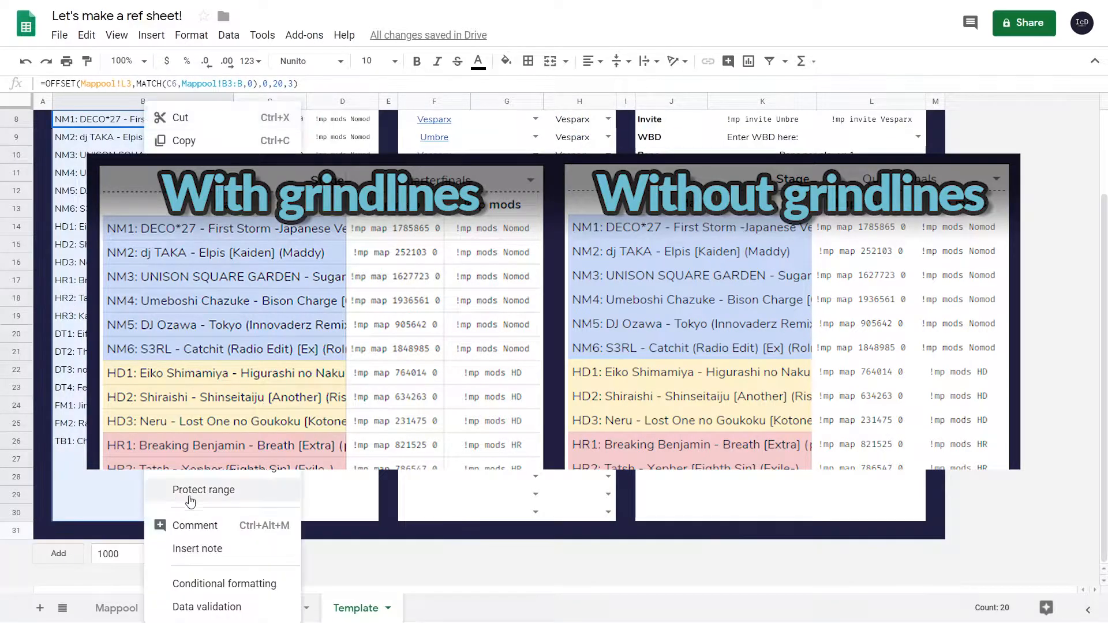
click(199, 599)
scroll(300, 416, up, 3)
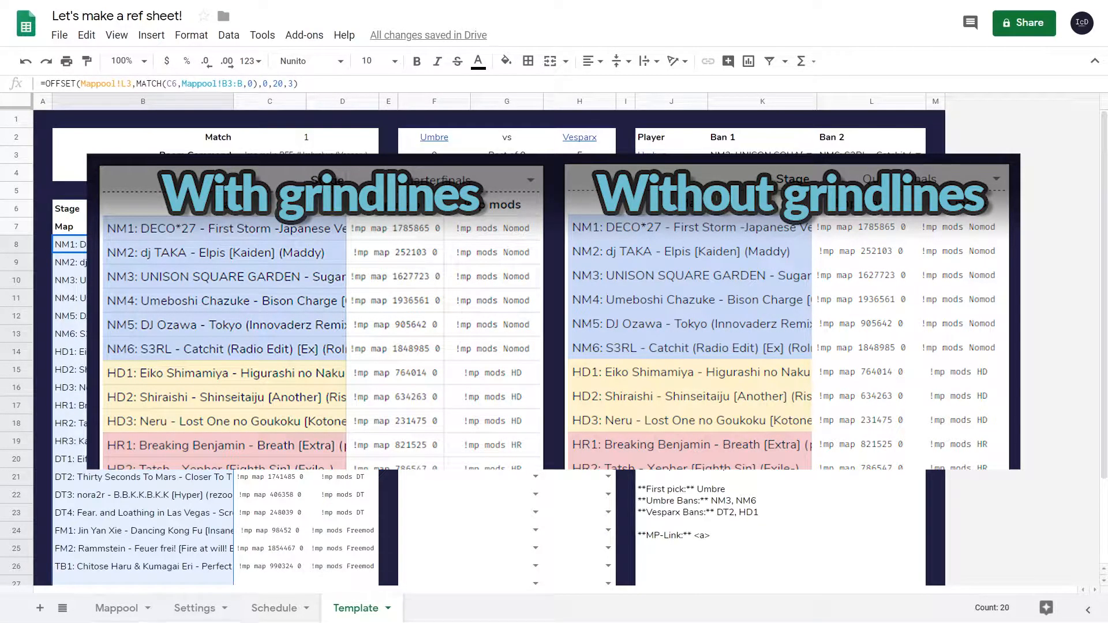
right_click(212, 369)
click(296, 584)
click(1060, 269)
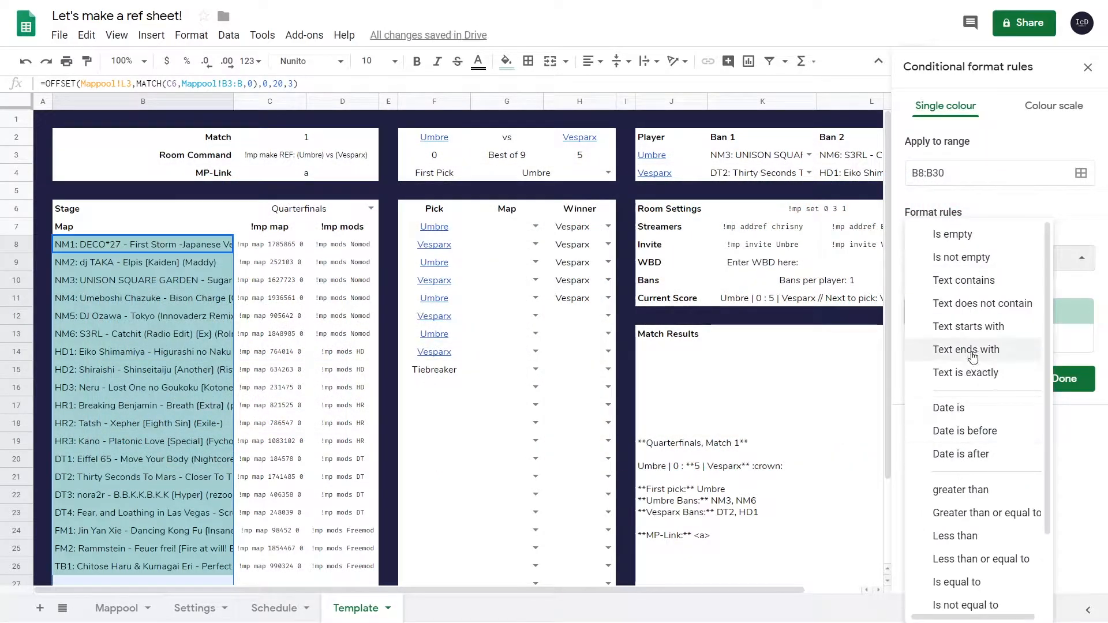
click(1003, 326)
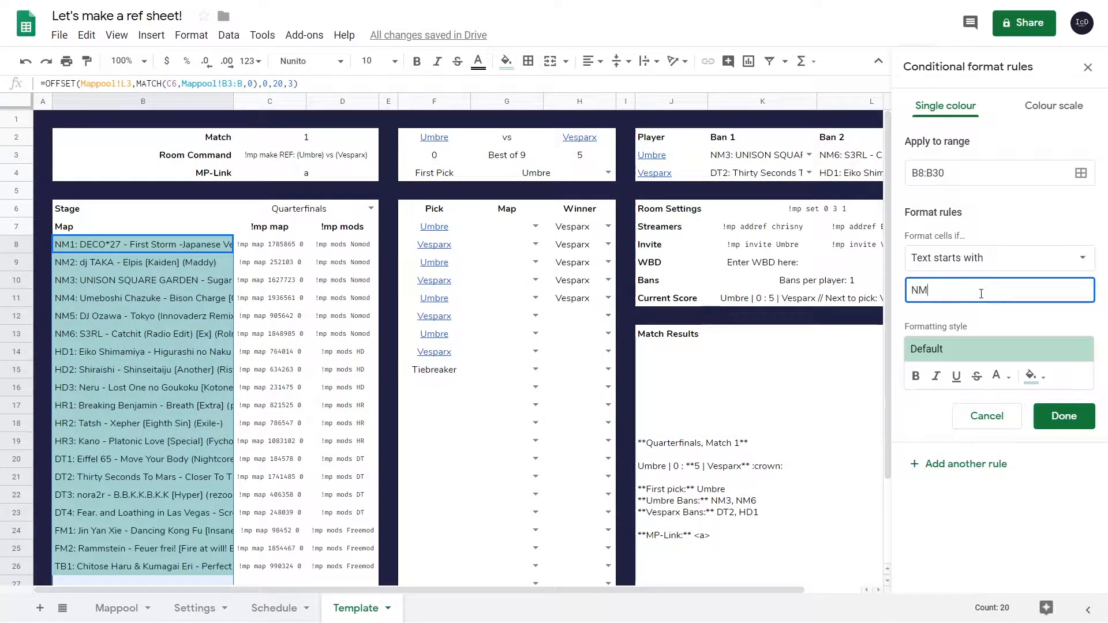
text(NM)
click(1032, 375)
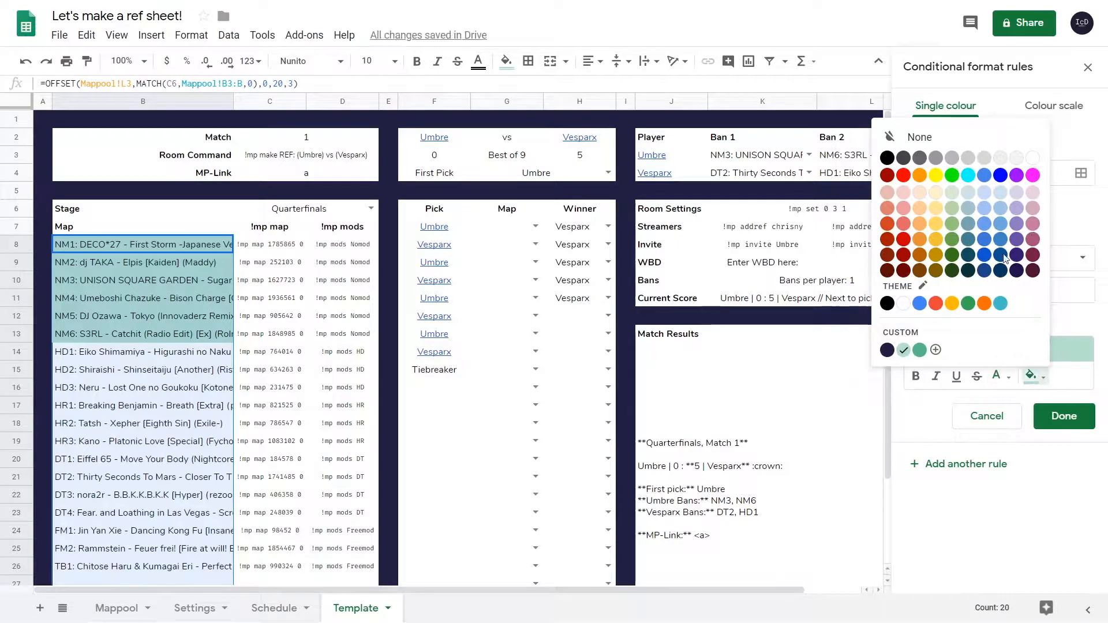
click(985, 193)
click(977, 462)
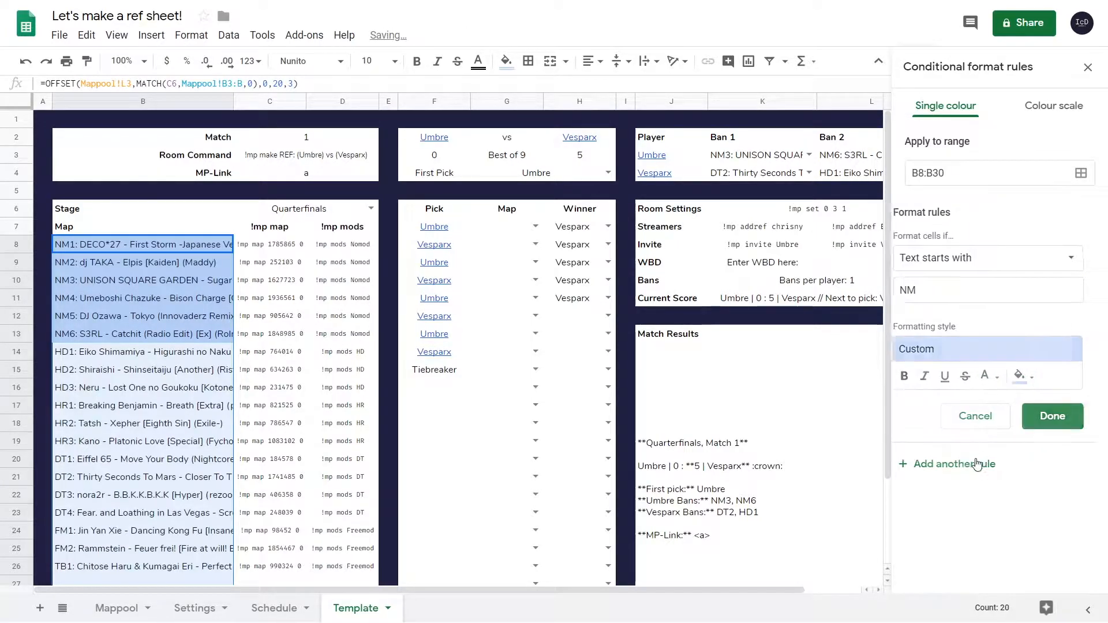
drag(965, 291, 843, 293)
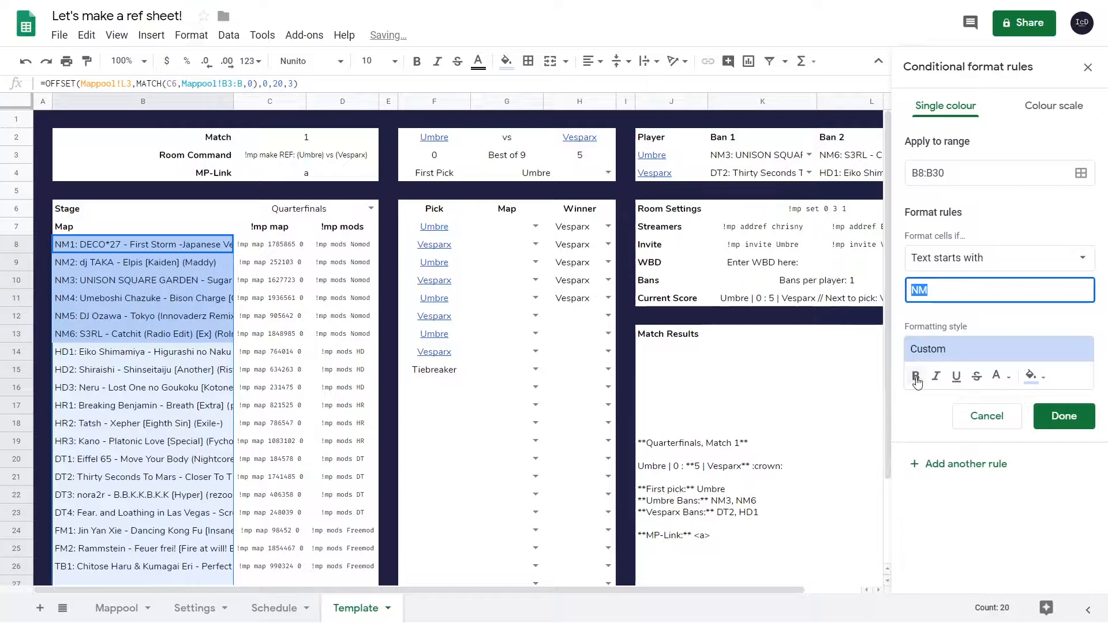
click(986, 415)
Extend the NM rule's range to also cover the ban cells K3:L4 and the map picks G7:G30
click(989, 118)
click(1080, 173)
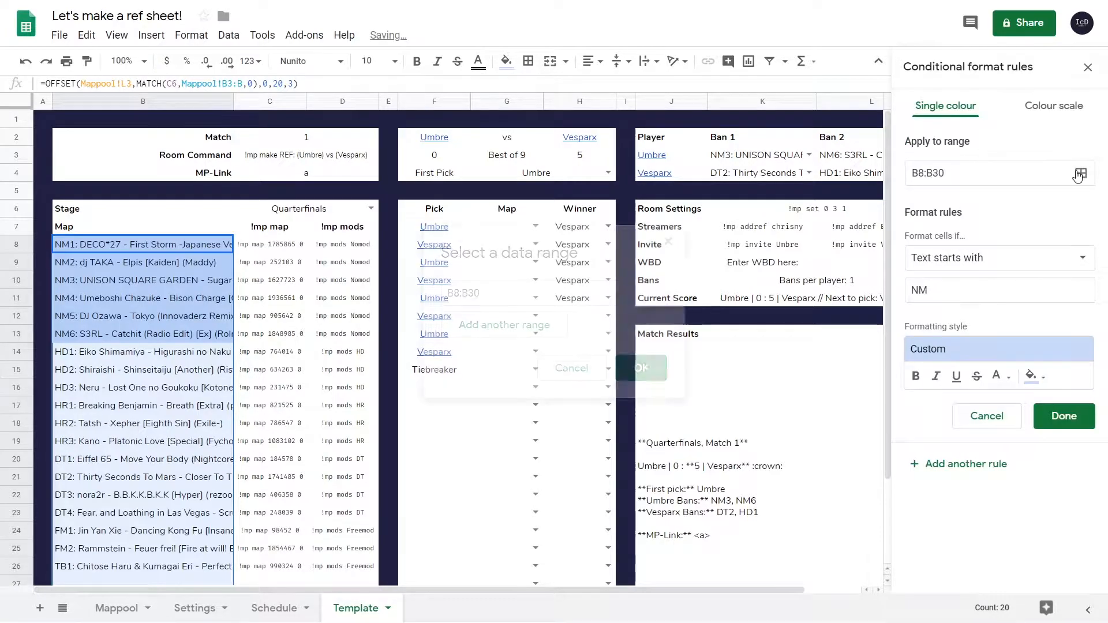
click(563, 324)
drag(770, 162, 841, 176)
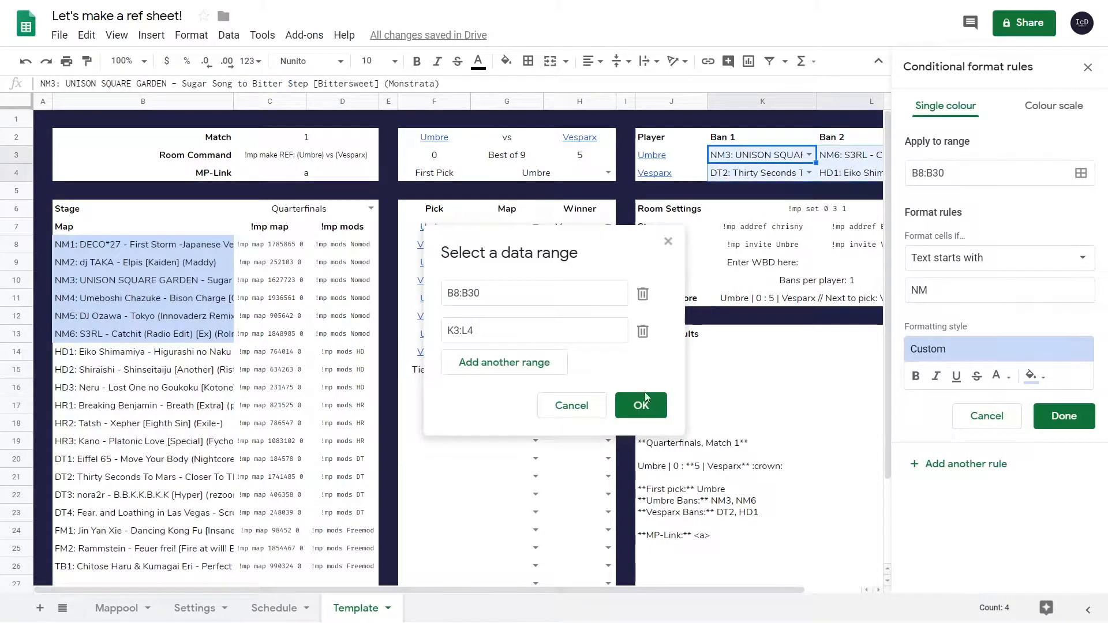
click(504, 361)
click(512, 229)
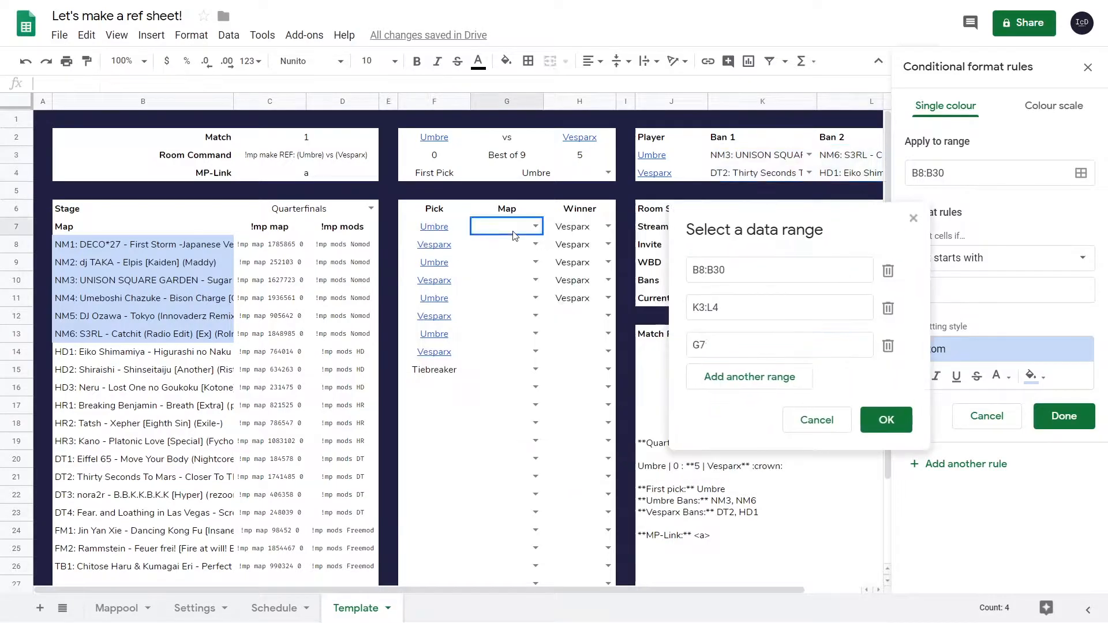
drag(512, 236, 522, 520)
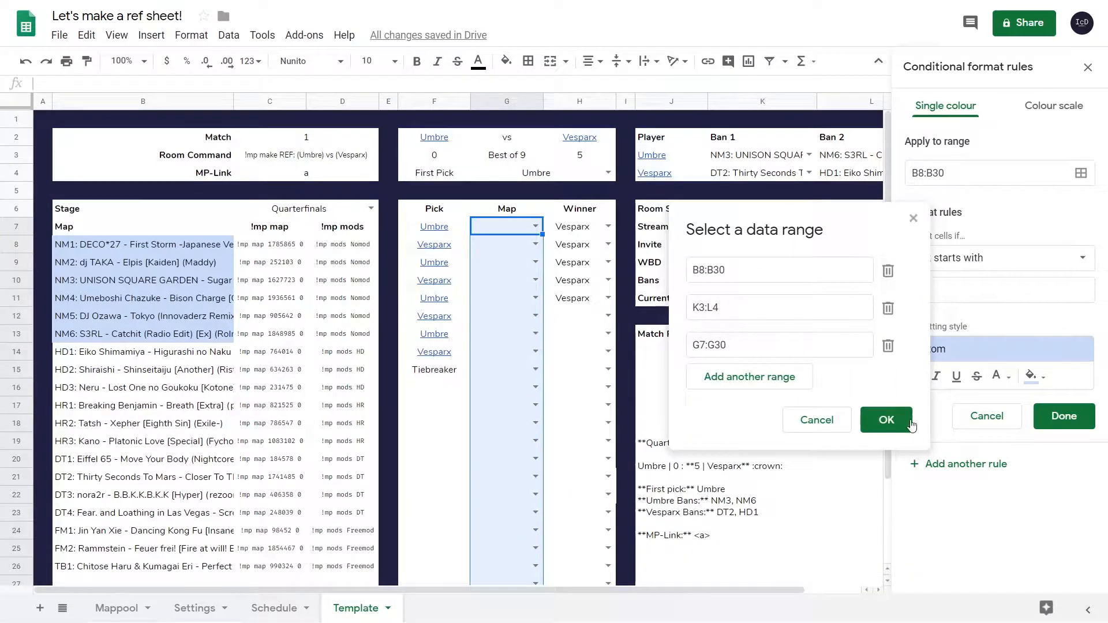
click(909, 425)
Add a rule over the same ranges that fills cells starting with HD in light yellow
click(973, 464)
double_click(960, 286)
text(HD)
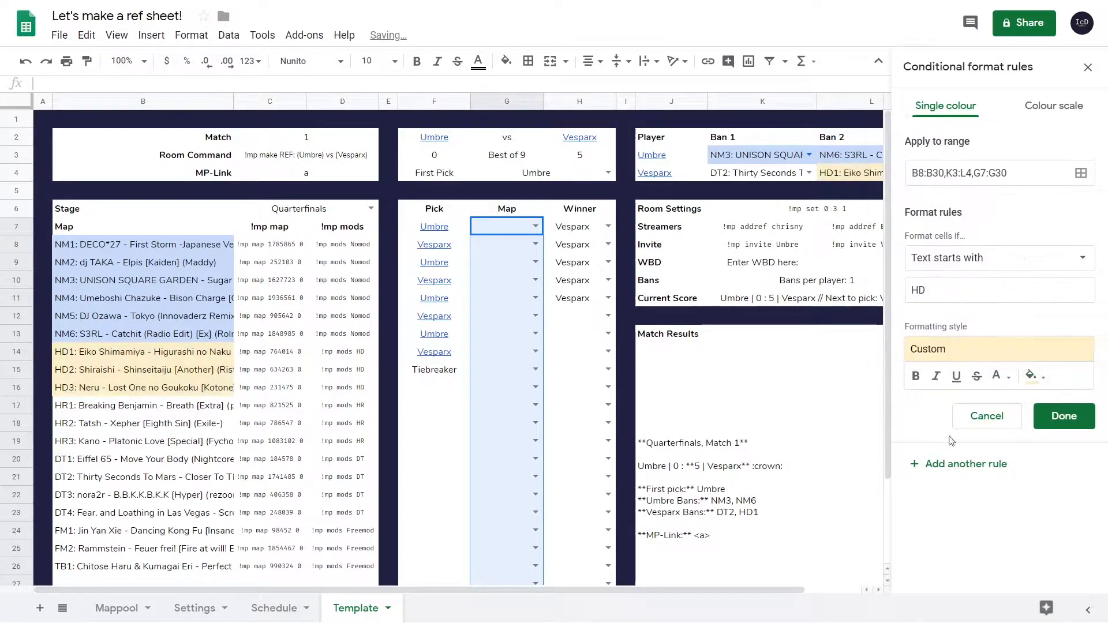
Add a rule over the same ranges that fills cells starting with HR in light red
key(BackSpace)
text(R)
click(1001, 376)
click(1034, 376)
click(903, 204)
Add a rule over the same ranges that fills cells starting with DT in light purple
click(952, 464)
click(1032, 377)
click(1018, 204)
text(DT)
Add a rule over the same ranges that fills cells starting with FM in light cyan
click(981, 463)
drag(969, 291, 854, 297)
text(FM)
click(1032, 377)
click(1001, 376)
click(1032, 377)
click(967, 193)
Add a rule giving cells that start with TB a dark grey fill and white text, and finish the conditional formatting
click(957, 464)
drag(958, 292, 858, 296)
text(TB)
click(1037, 381)
click(923, 161)
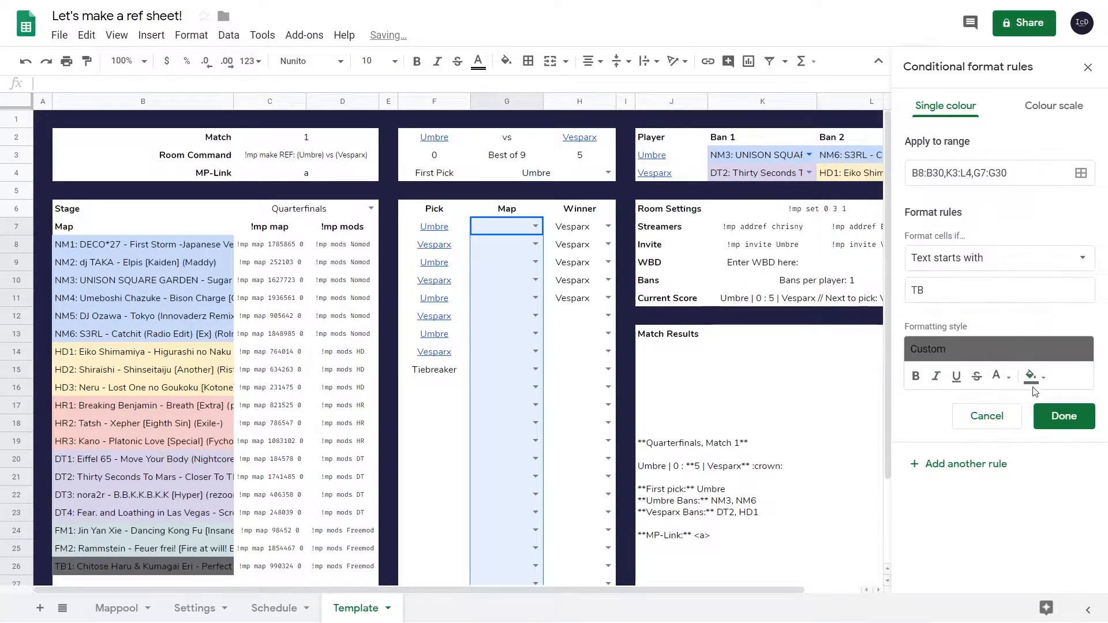
click(1076, 423)
click(1087, 67)
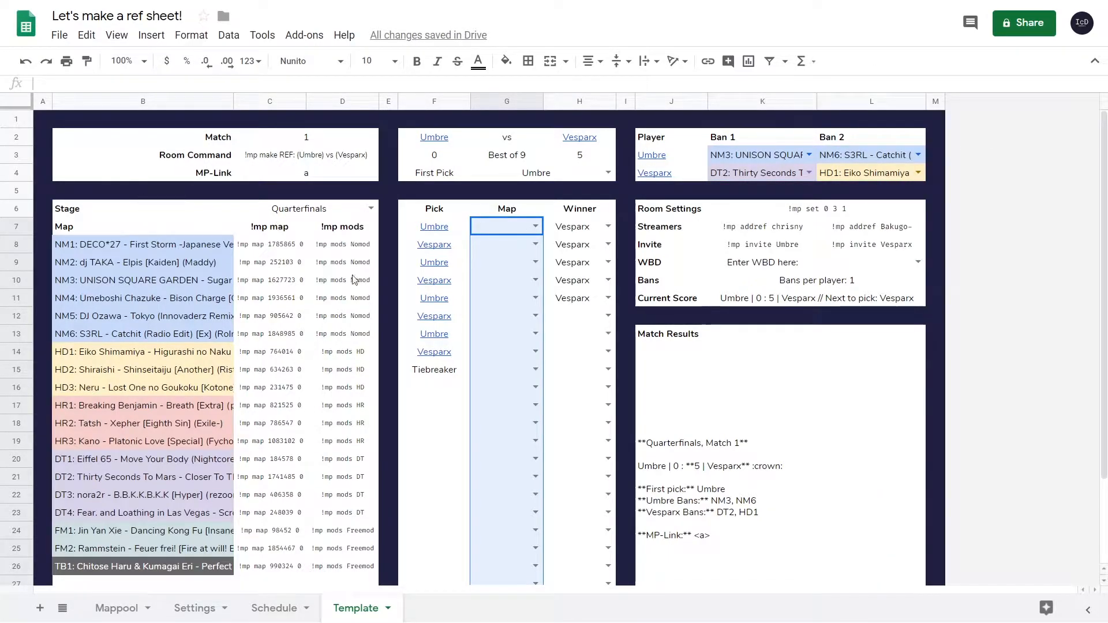
Pick NM3 as the first map and left-align the map pick cells G7:G30
click(535, 227)
click(535, 268)
scroll(494, 287, down, 3)
shift+click(507, 511)
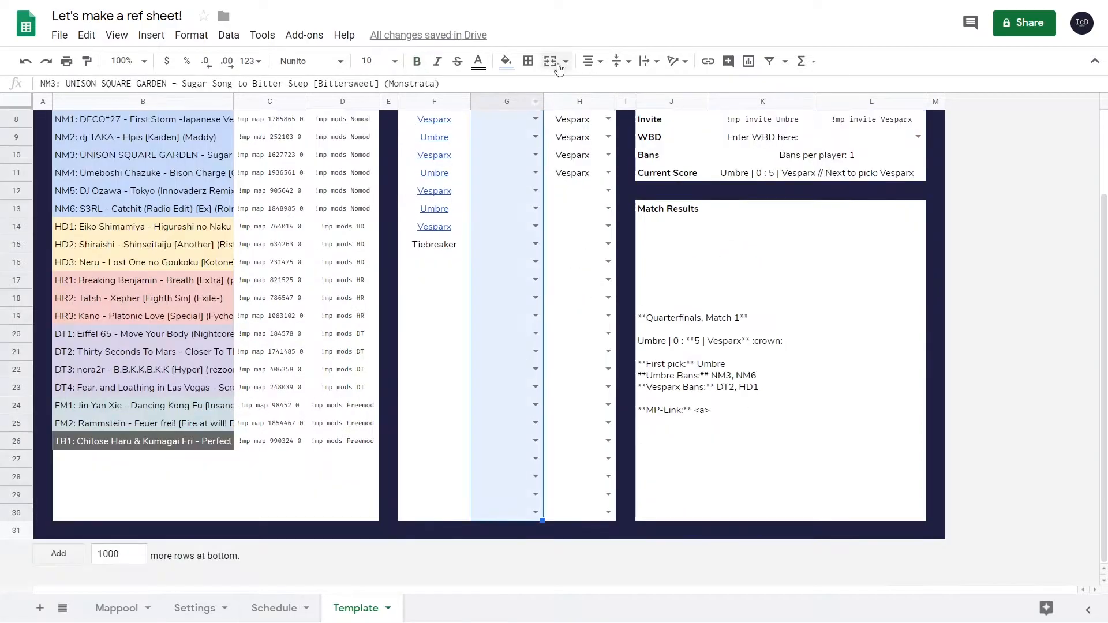
click(591, 61)
click(588, 86)
scroll(500, 246, up, 3)
Pick NM5, HD3 and TB1 as the second, third and fourth maps to test the colours
click(535, 244)
click(525, 338)
click(536, 262)
click(525, 434)
click(535, 281)
scroll(507, 415, down, 1)
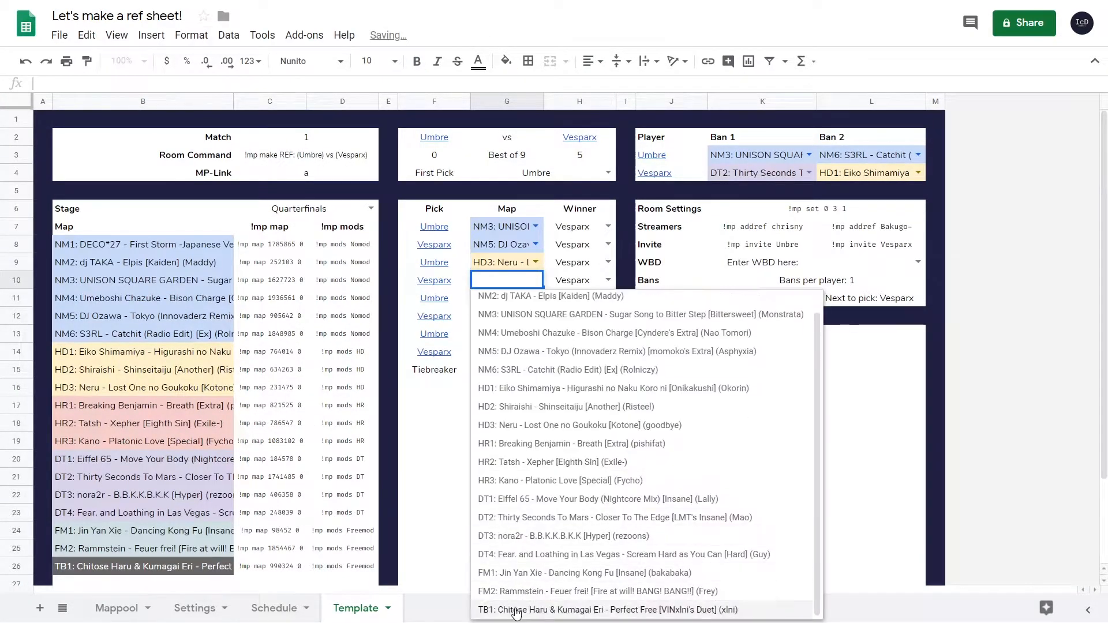
click(501, 611)
Clear the map picks, the Winner entries and the MP-Link cell
drag(506, 477, 504, 215)
key(Delete)
drag(577, 227, 577, 298)
key(Delete)
click(935, 315)
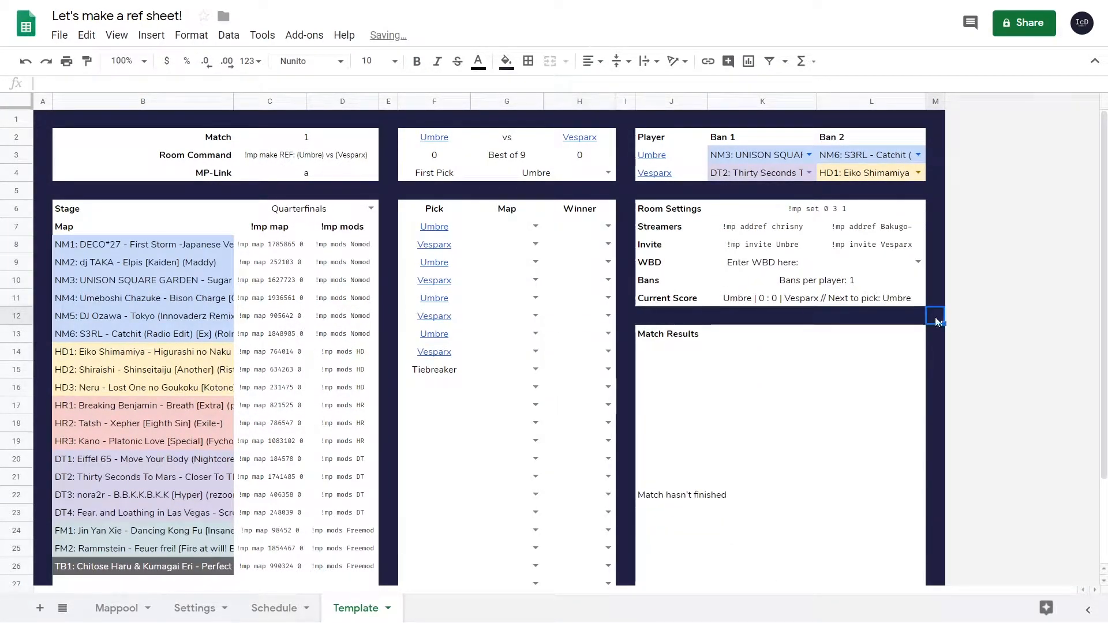
click(340, 173)
key(Delete)
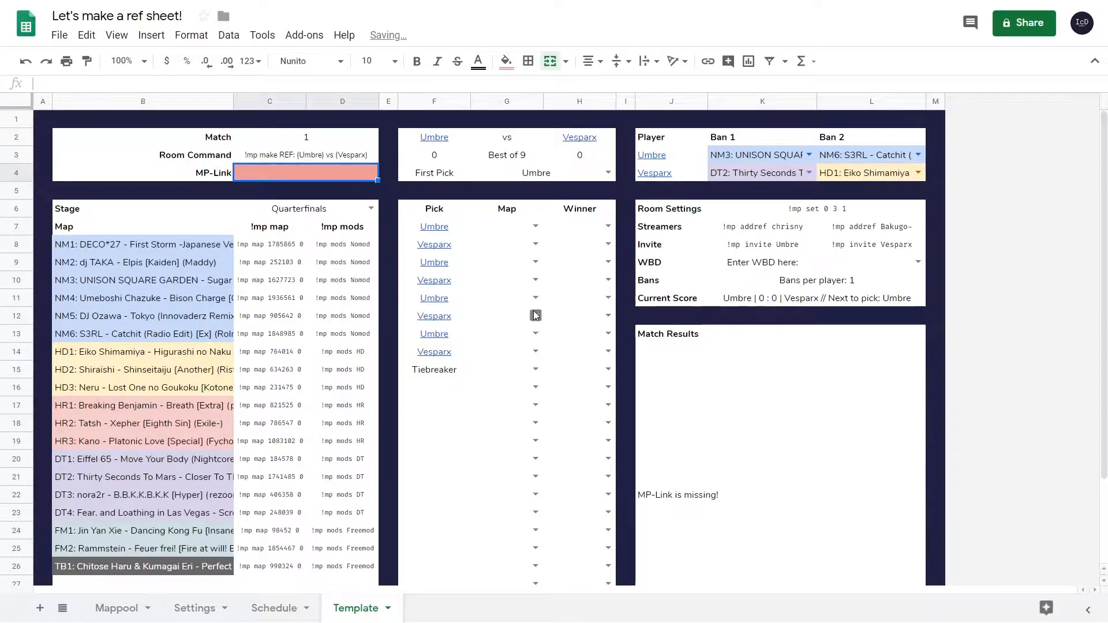
Put a thick white outer border around the stage and map list block B6:D30
click(118, 213)
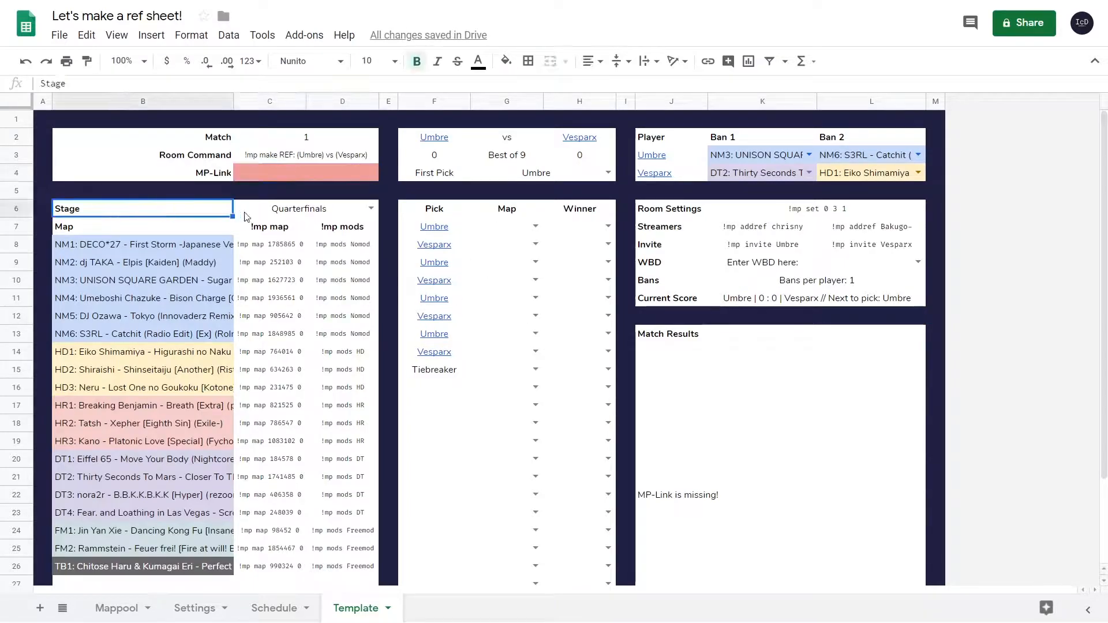
drag(410, 210, 568, 211)
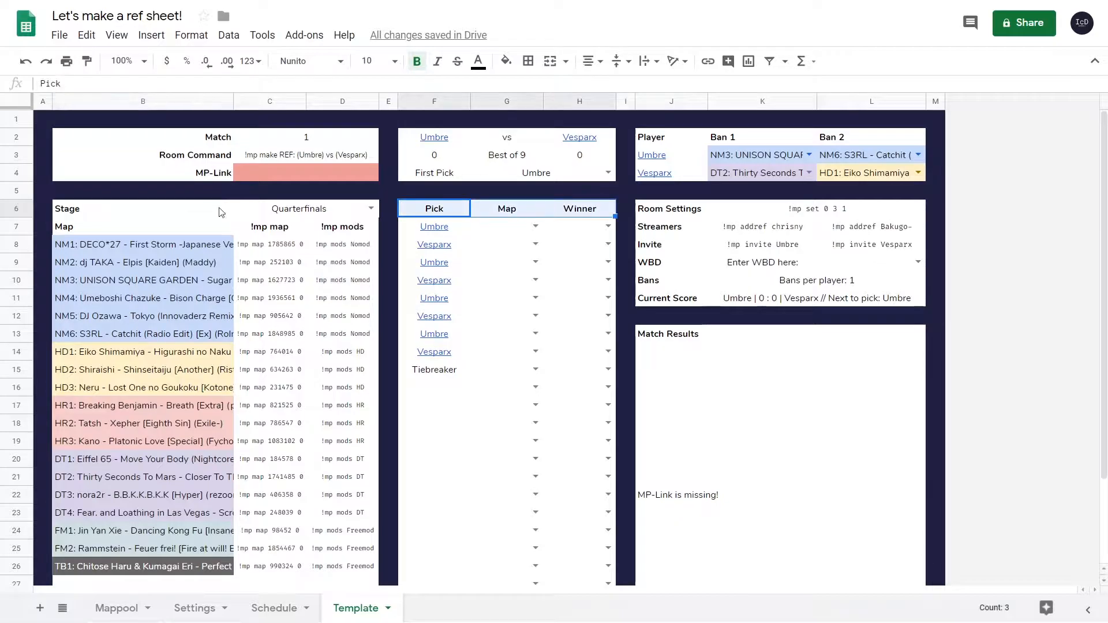
click(208, 212)
scroll(320, 386, down, 3)
shift+click(370, 518)
scroll(369, 488, up, 3)
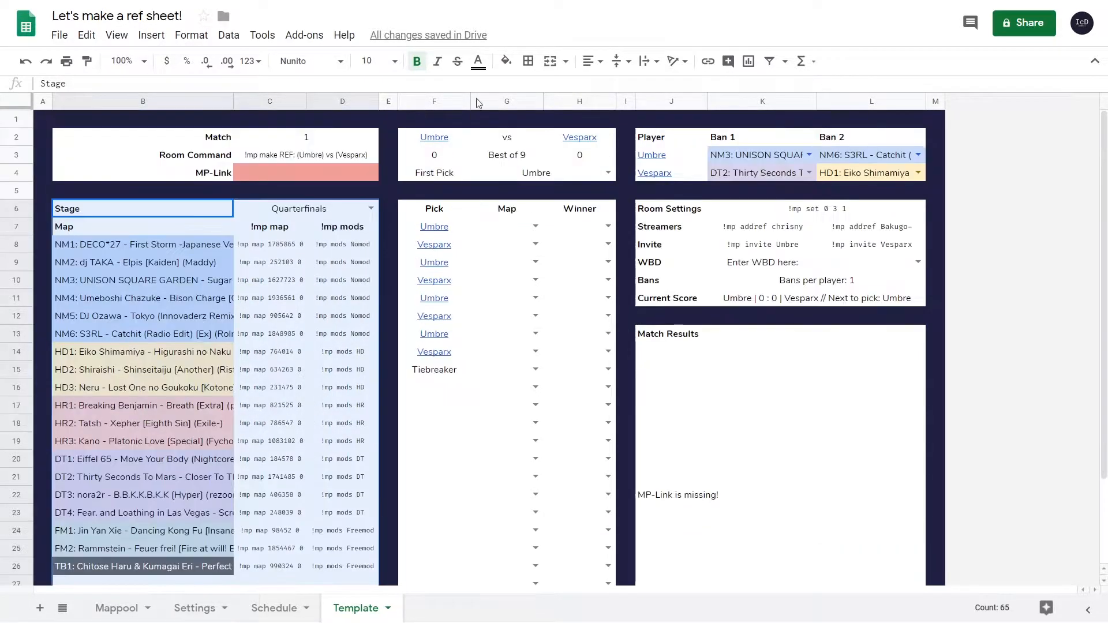
click(528, 60)
click(641, 90)
click(638, 89)
click(641, 109)
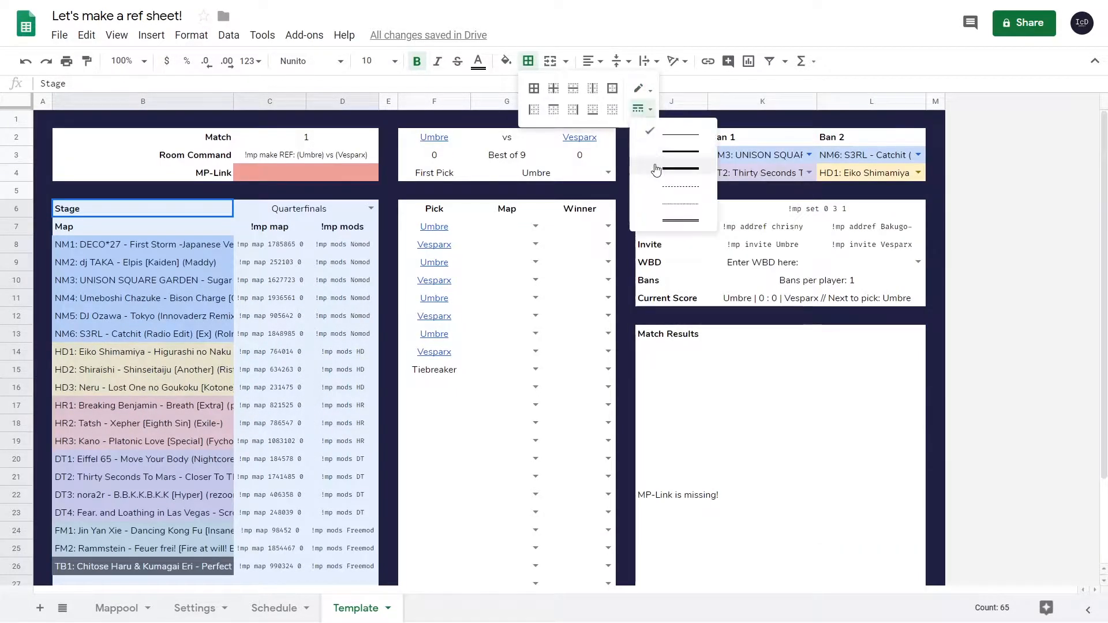
click(655, 168)
click(610, 91)
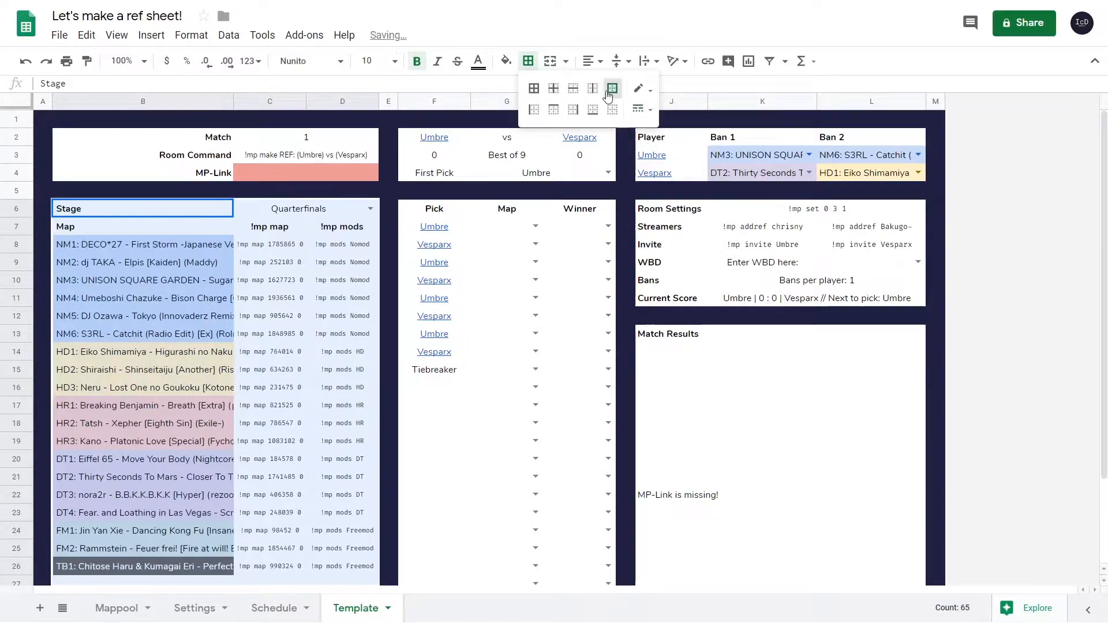
Apply the same thick white outer border to the match info, score, bans, room settings, picks and Match Results blocks
drag(178, 137, 370, 173)
ctrl+drag(445, 136, 603, 173)
ctrl+drag(652, 136, 911, 174)
ctrl+click(702, 214)
ctrl+drag(702, 215, 895, 298)
ctrl+drag(456, 212, 598, 508)
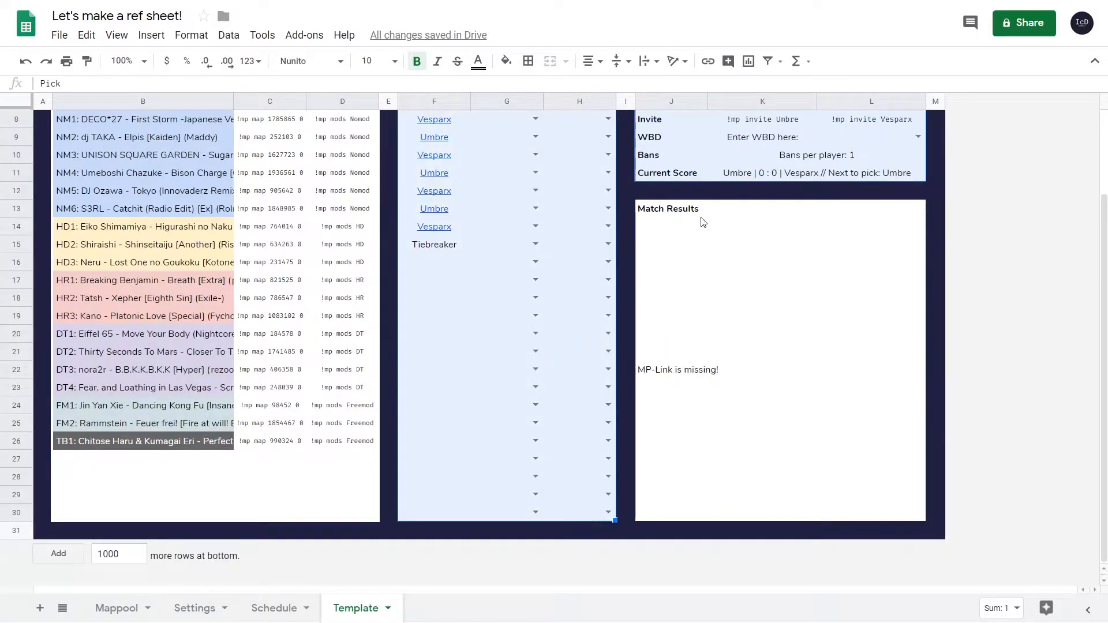
ctrl+drag(703, 222, 878, 489)
click(528, 61)
scroll(702, 268, up, 3)
click(1014, 333)
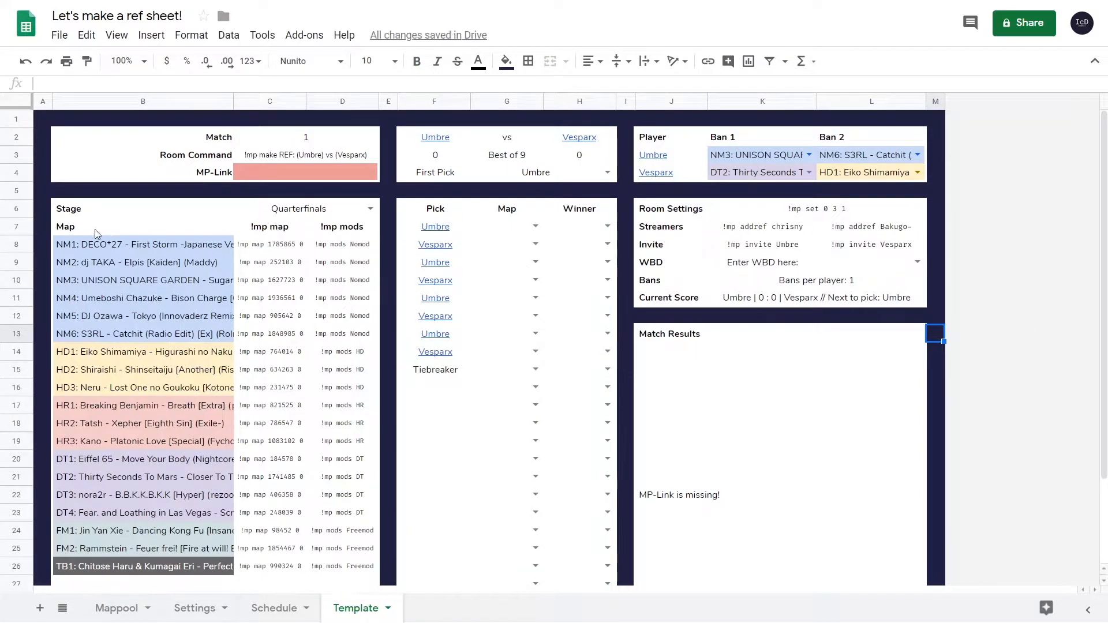
Bold the Best of 9 cell and the First Pick label
click(510, 139)
click(507, 154)
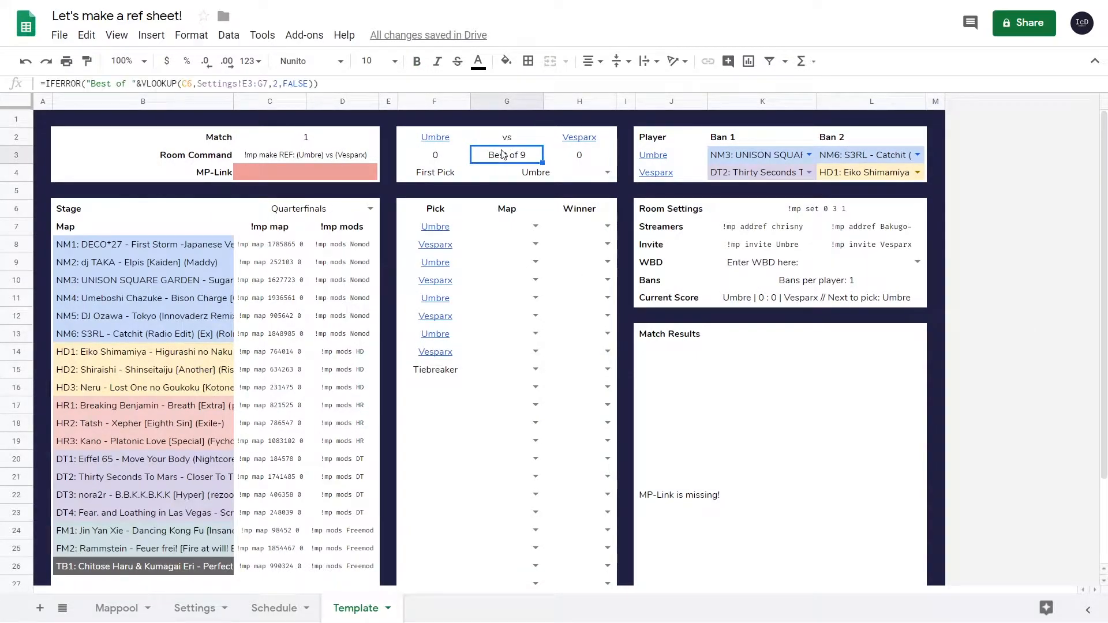
key(ctrl+b)
click(449, 178)
Add a dashed dark navy top border to the First Pick row F4:H4
drag(462, 177, 508, 173)
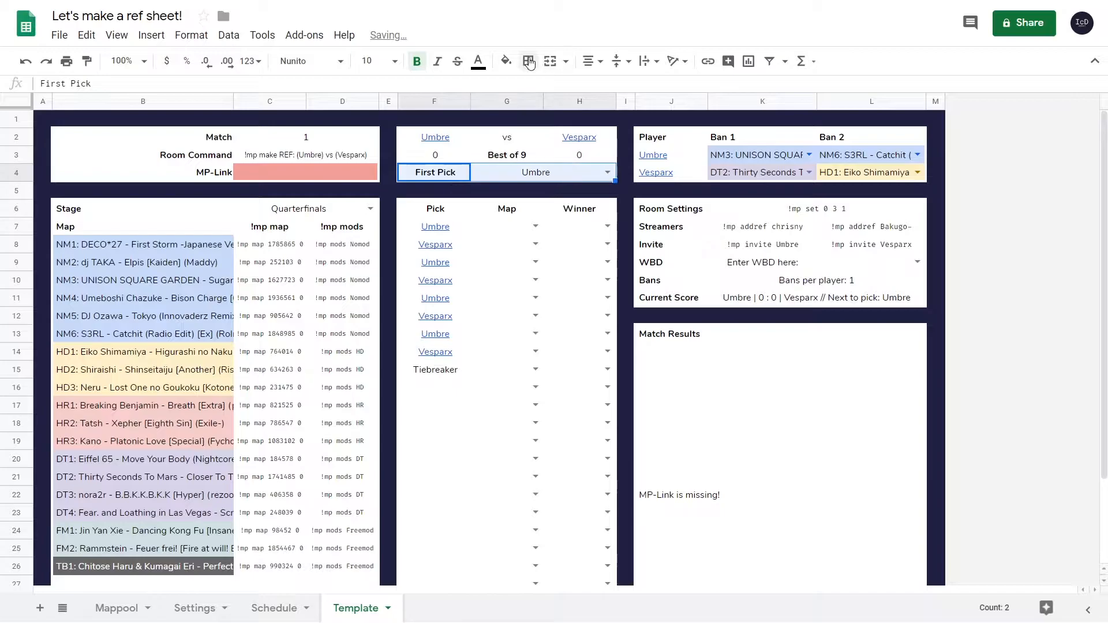
click(528, 60)
click(639, 89)
click(641, 109)
click(663, 151)
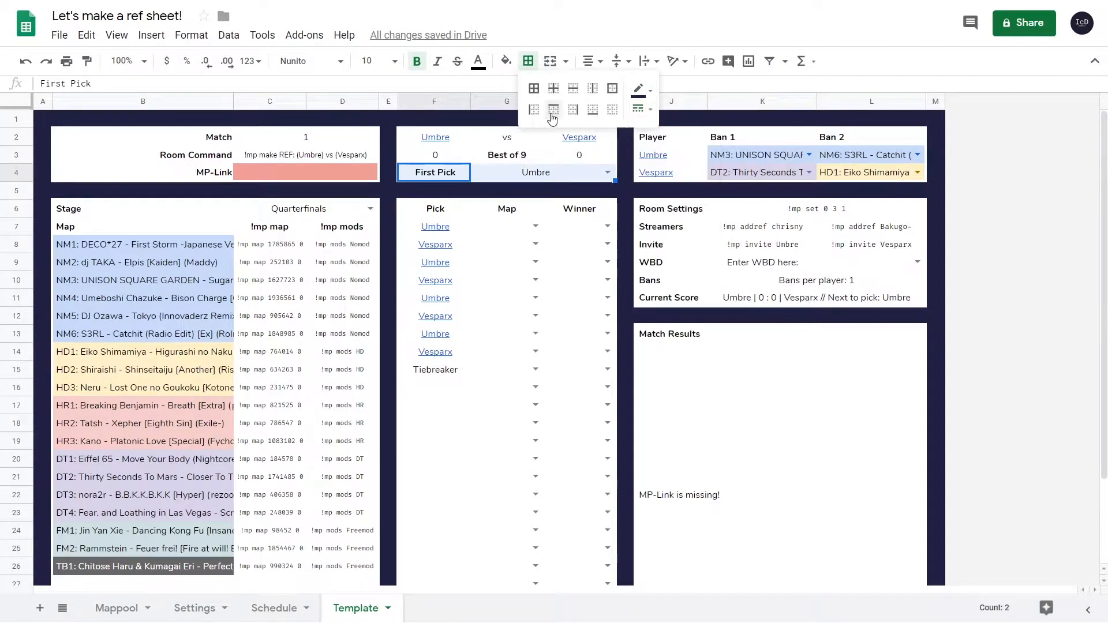
click(553, 116)
click(642, 109)
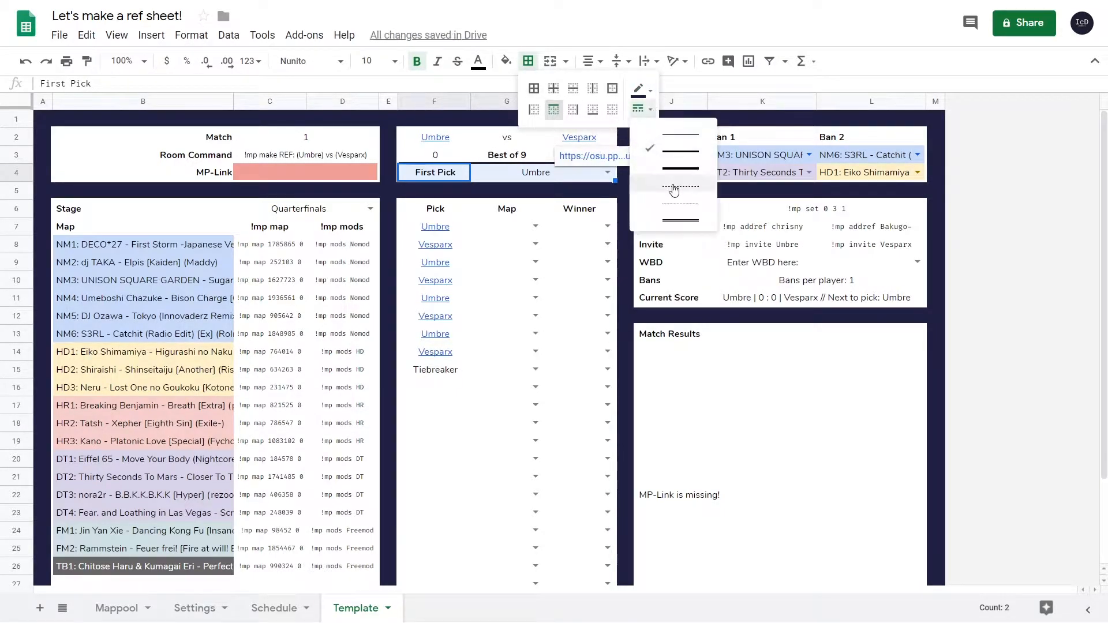
click(671, 185)
click(574, 227)
Add a dashed bottom border beneath the Stage, Player and Match Results header rows
drag(120, 211, 283, 209)
click(528, 62)
click(592, 113)
click(1007, 261)
drag(663, 136, 822, 139)
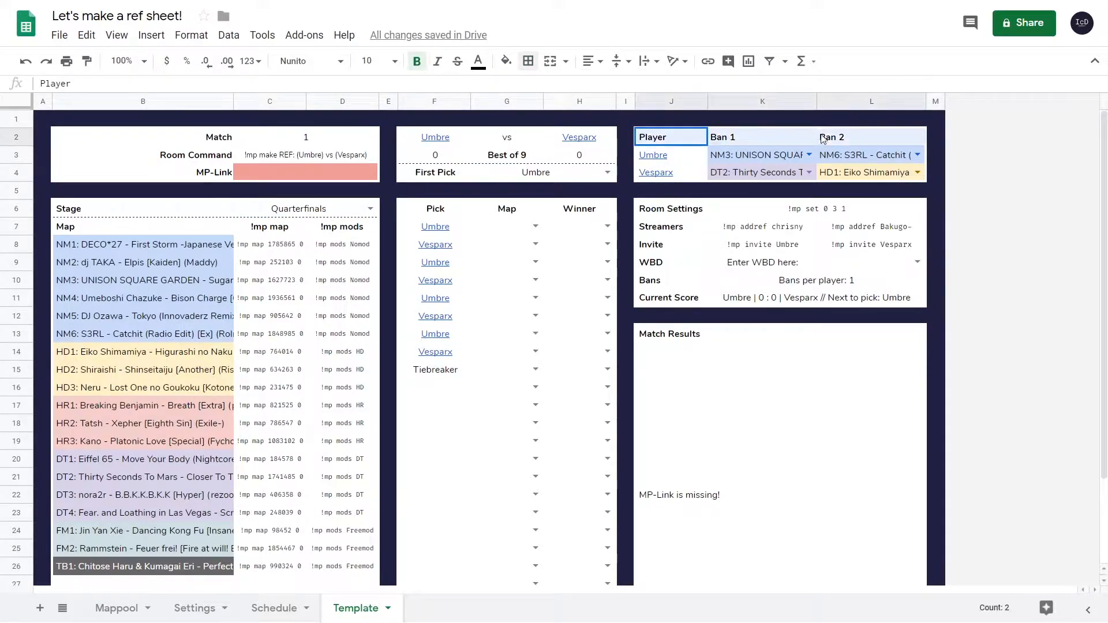
click(865, 338)
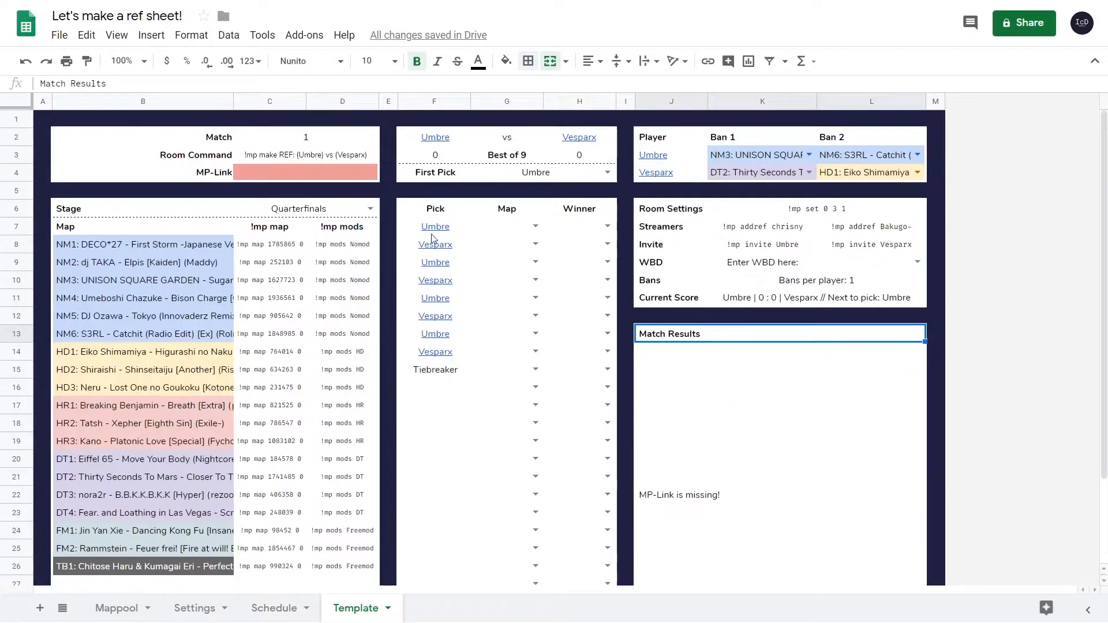
Give the Map, !mp map and !mp mods header row a dark navy fill and white text
drag(64, 226, 363, 226)
click(506, 61)
click(534, 299)
click(478, 61)
click(629, 110)
Set the text colour of the Pick, Map and Winner headers to dark navy
drag(435, 208, 579, 208)
click(477, 61)
click(484, 303)
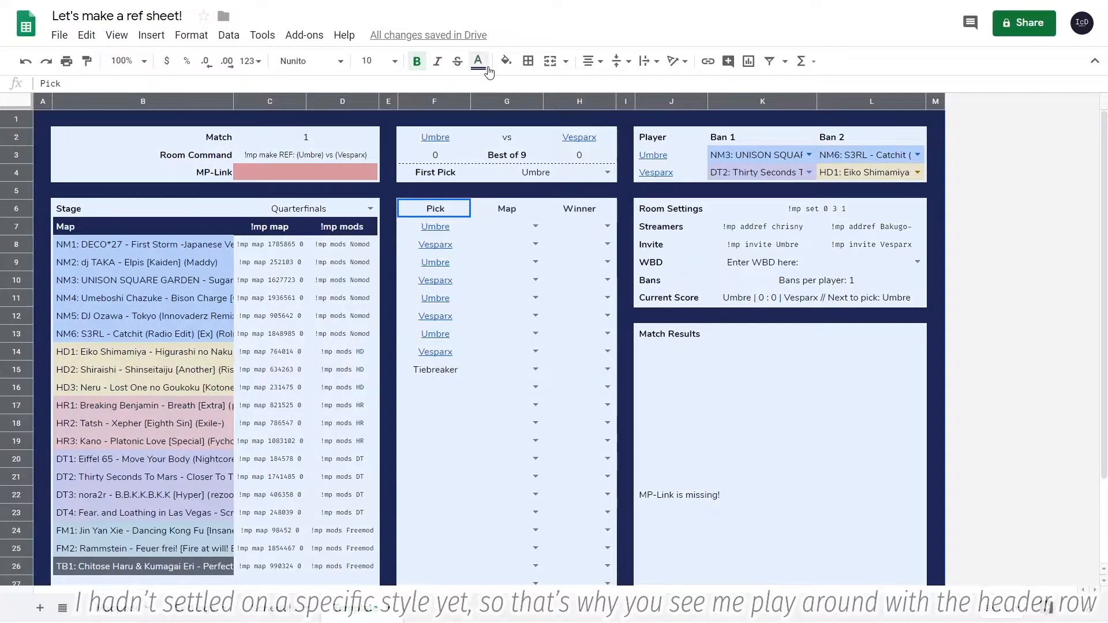
Set the text colour of the whole sheet to the custom dark navy
click(478, 61)
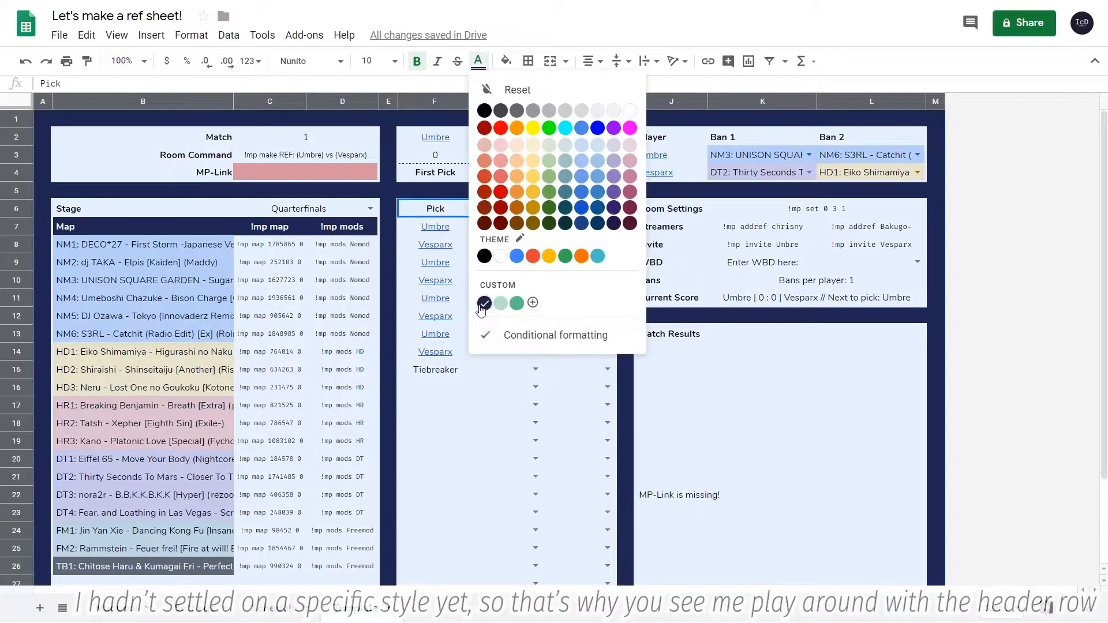
click(483, 304)
click(487, 262)
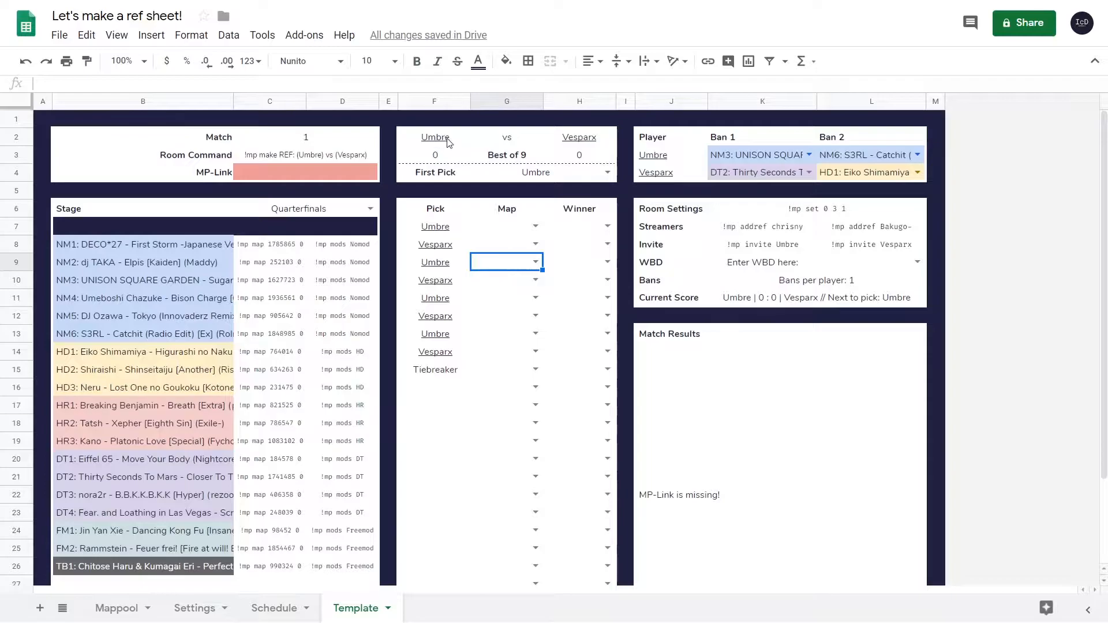
Bold the two player names in F2 and H2
click(459, 141)
key(ctrl+b)
click(580, 139)
key(ctrl+b)
Fill the first player's name cell F2 with light cornflower blue 2 and the score cell F3 with light cornflower blue 3
click(462, 138)
click(506, 61)
click(609, 163)
click(506, 61)
click(614, 173)
click(509, 63)
click(609, 161)
click(457, 154)
click(506, 62)
click(609, 146)
Fill the second player's name cell H2 with light red and the score cell H3 with a paler red
click(579, 140)
click(506, 62)
click(526, 180)
click(579, 155)
click(506, 61)
click(526, 169)
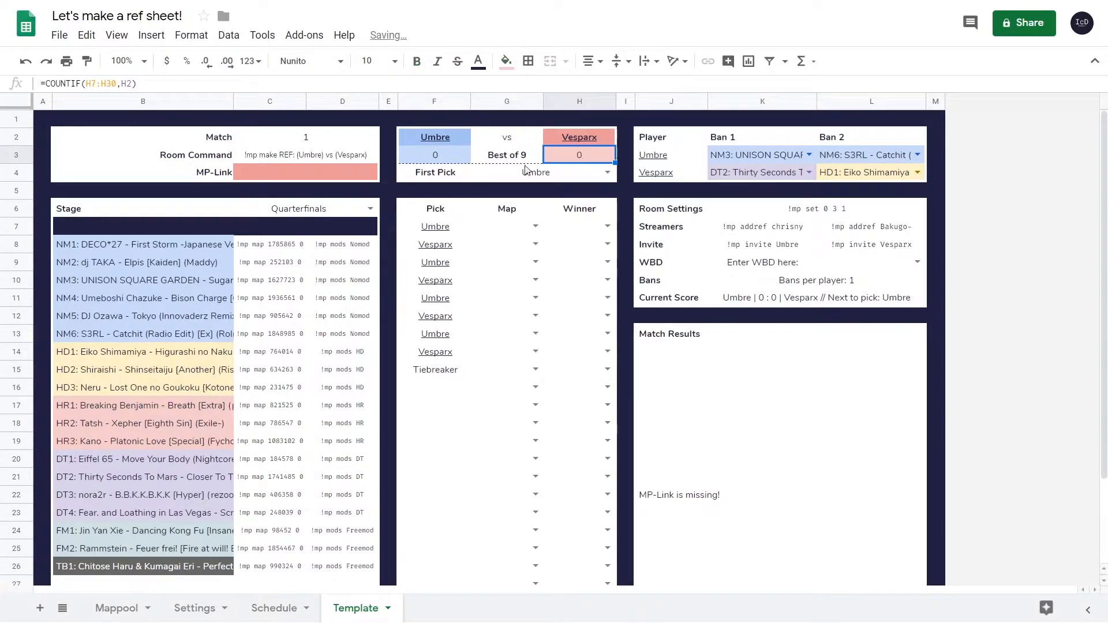
click(509, 62)
click(481, 156)
click(466, 192)
click(474, 226)
Start a custom-formula conditional formatting rule for the Pick column range F7:F30
click(459, 229)
scroll(470, 411, down, 3)
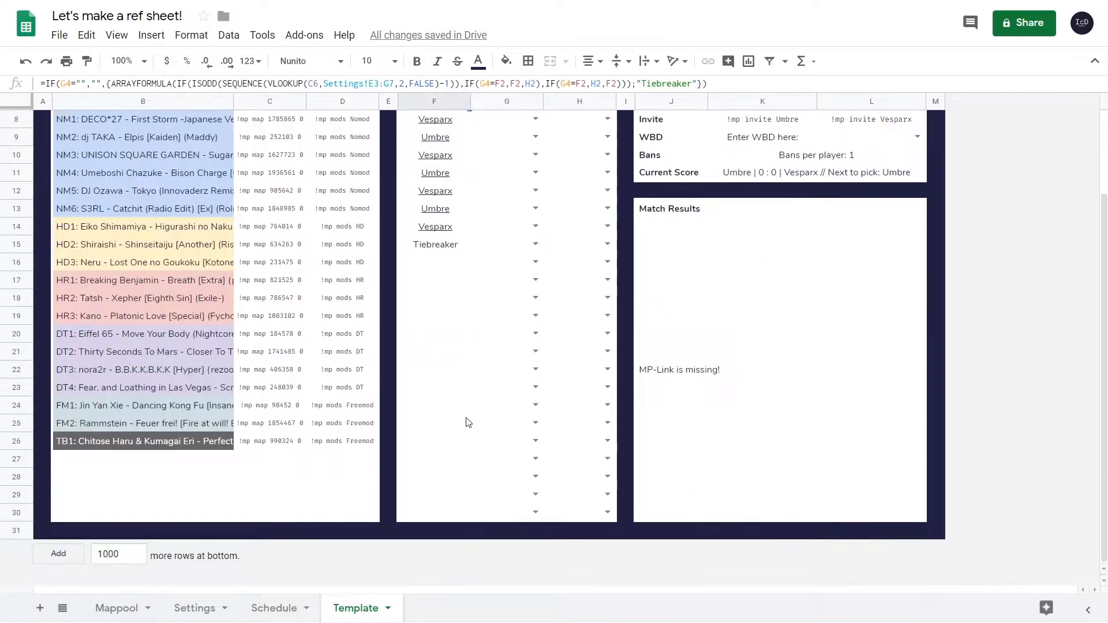
shift+click(433, 506)
scroll(433, 510, up, 3)
click(506, 61)
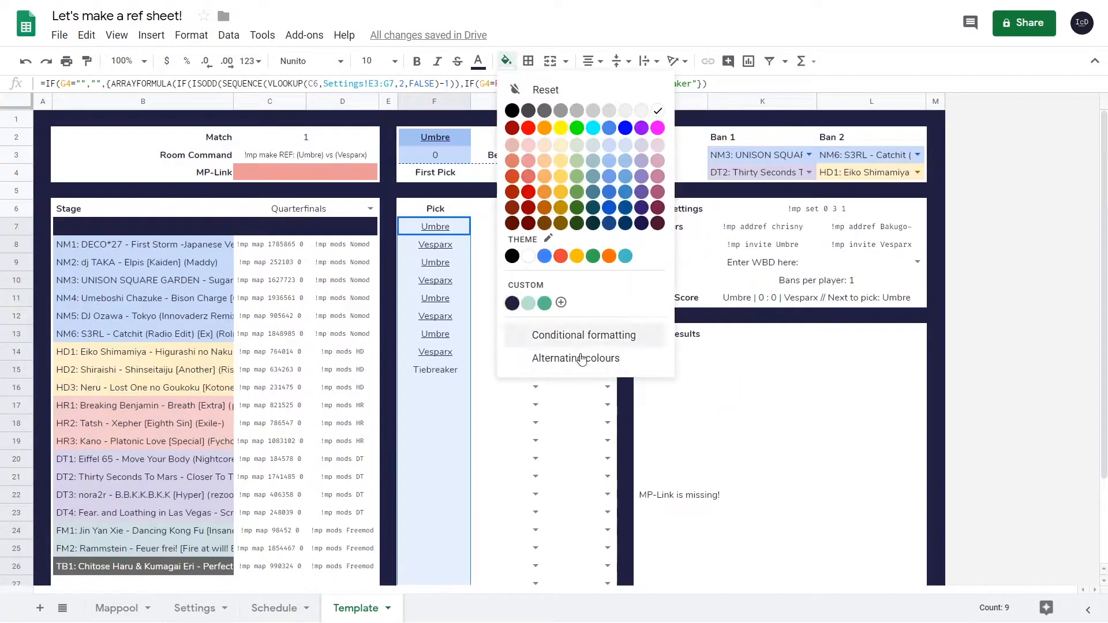
click(580, 337)
click(1057, 261)
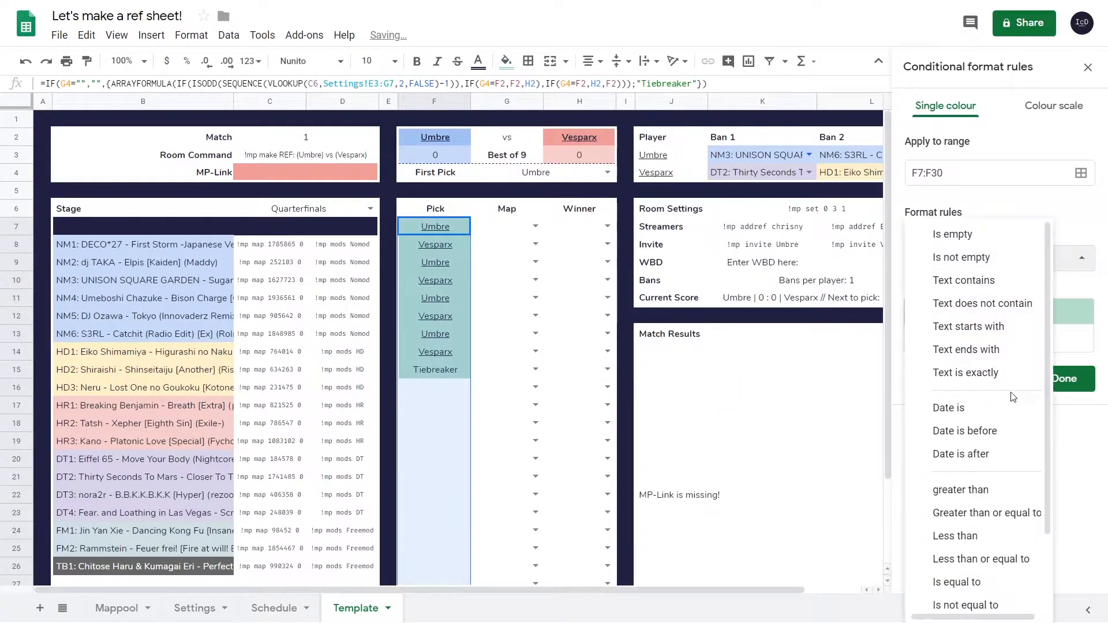
scroll(952, 548, down, 3)
click(988, 593)
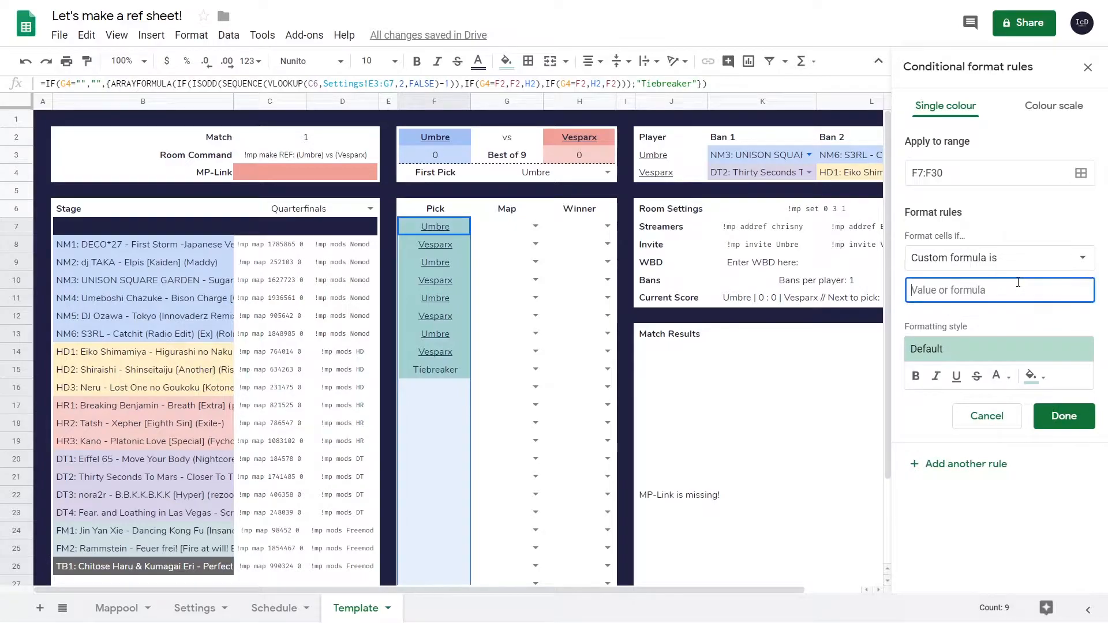
Give the rule the formula =AND(F7=$F$2,F7<>"") and a light cornflower blue 3 fill
click(1018, 282)
text(=F3)
key(F4)
click(916, 287)
text(F7=)
click(1001, 305)
click(987, 286)
key(BackSpace)
text(2)
click(1039, 380)
click(988, 194)
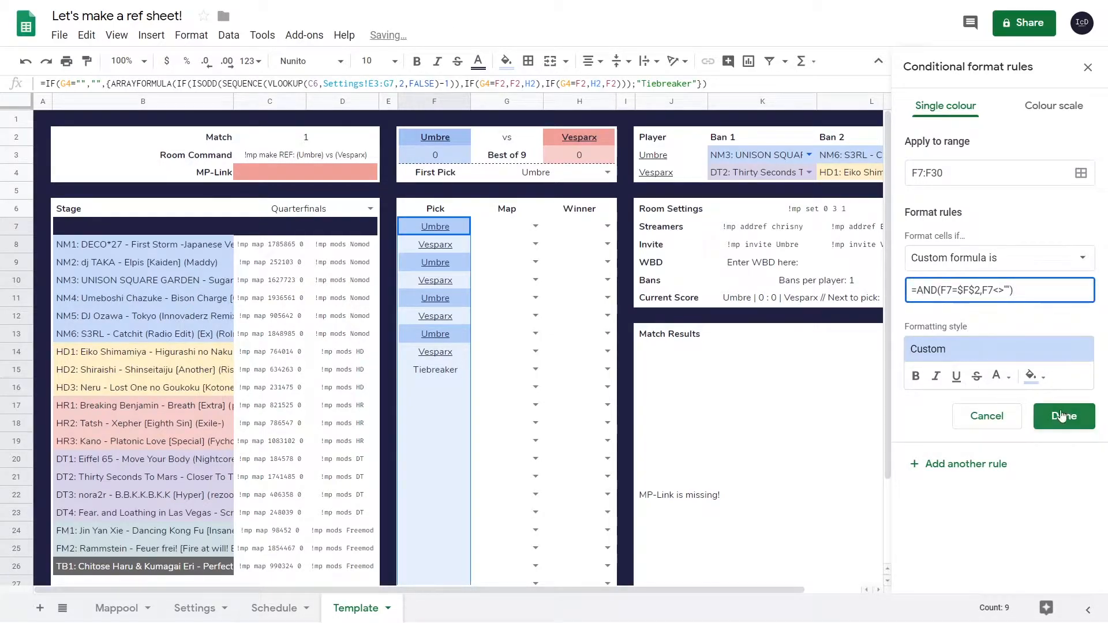
Add a second rule for F7:F30 with the formula =AND(F7=$H$2,F7<>"") and a light red 3 fill
click(989, 469)
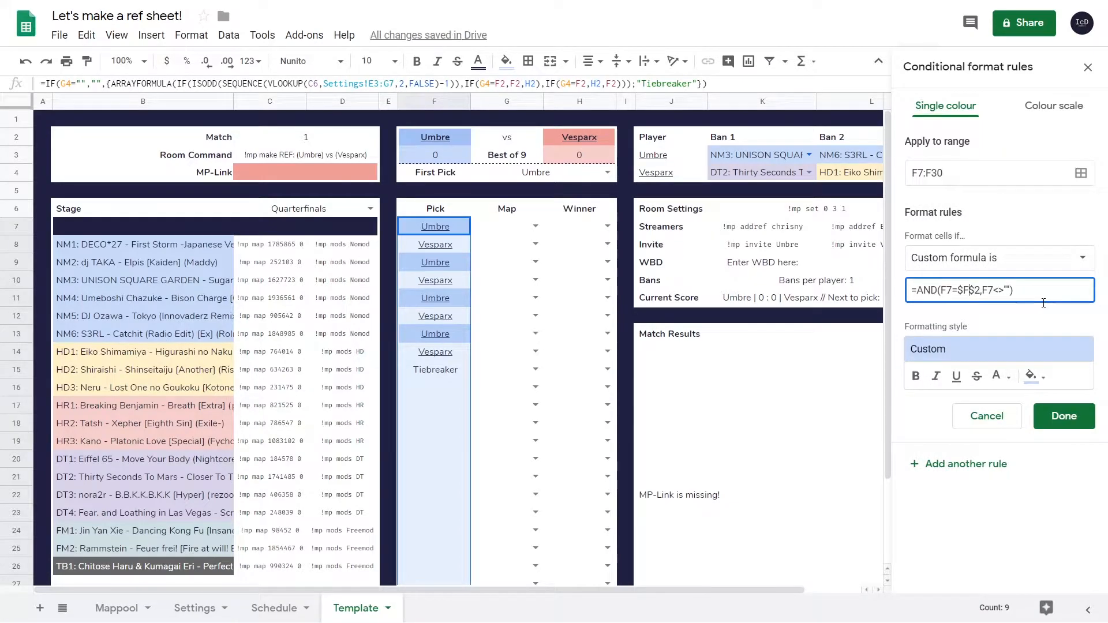
click(1031, 375)
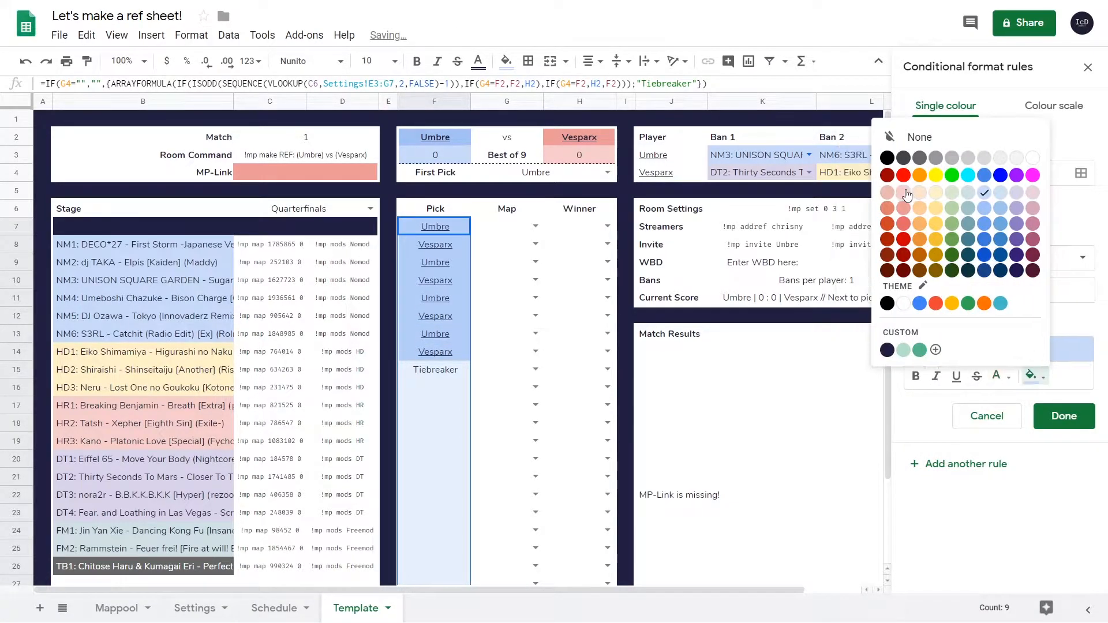
click(905, 195)
click(1058, 420)
Try to extend the blue rule's range to the Player cells J3:J4
click(1009, 115)
click(1081, 175)
click(504, 325)
drag(672, 156, 674, 175)
drag(623, 247, 526, 314)
click(544, 472)
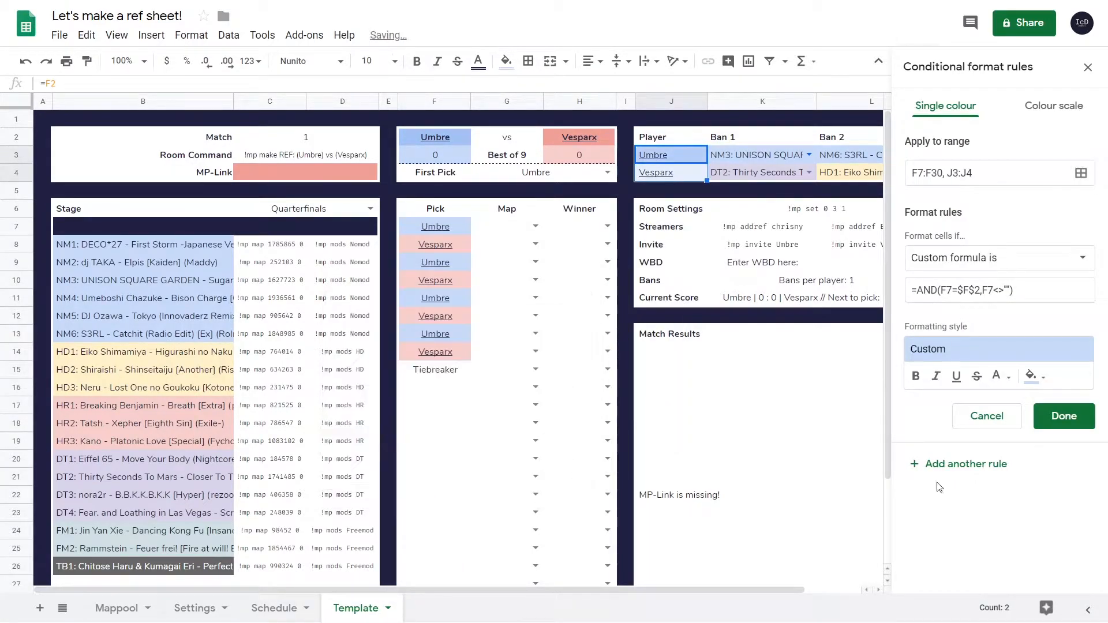
click(1063, 416)
Fill the Player cell J3 with light blue and J4 with light red, and close the conditional format rules
click(506, 61)
click(613, 169)
click(672, 173)
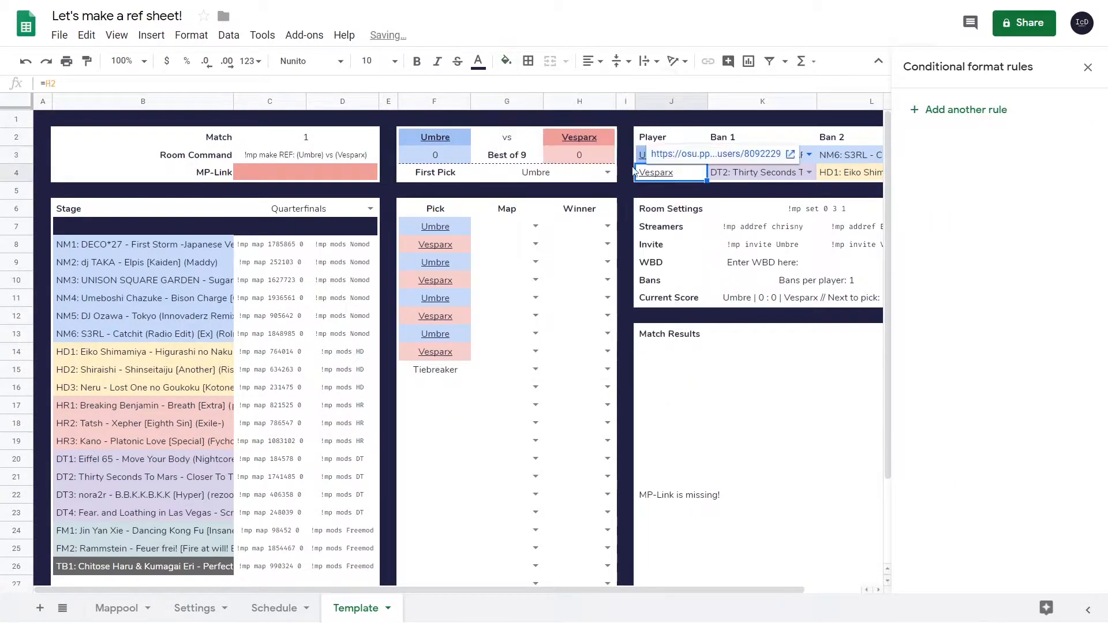
click(506, 61)
click(527, 168)
click(746, 369)
click(1088, 68)
Centre the Player column cells J2:J4 and right-align the labels from Room Settings to Current Score in J6:J11
drag(672, 138, 672, 172)
click(589, 63)
click(629, 84)
drag(894, 155, 915, 169)
click(589, 62)
drag(672, 137, 674, 297)
click(610, 84)
click(589, 62)
click(917, 262)
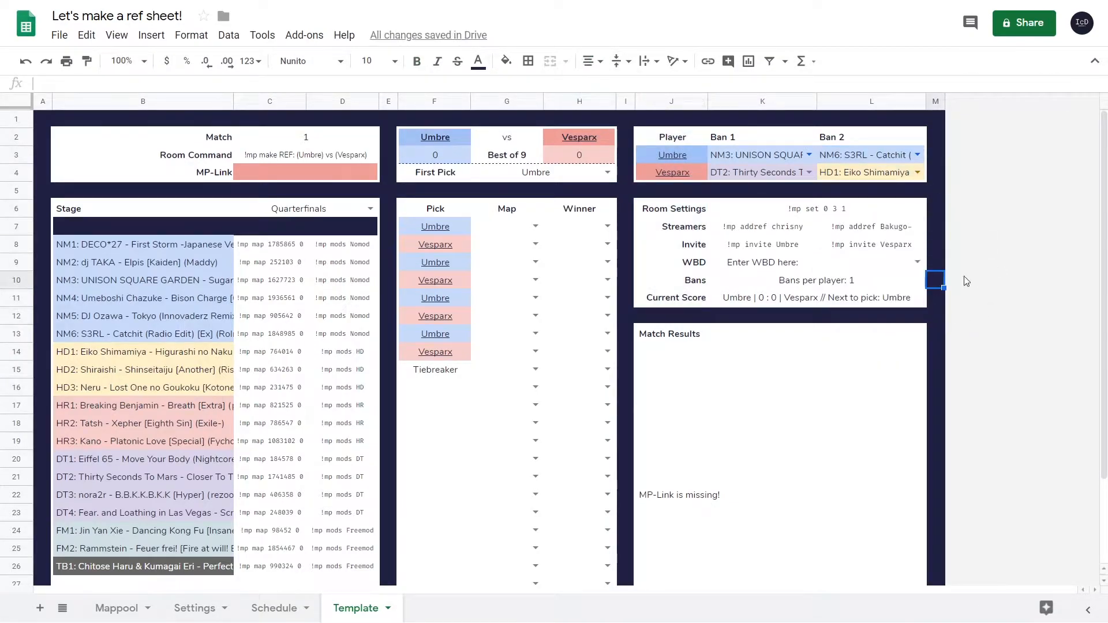
Add the WBD cell L9 to the range of the blue conditional formatting rule for the picks
right_click(865, 263)
click(435, 227)
click(506, 61)
click(568, 345)
click(1003, 124)
click(1081, 173)
click(504, 325)
click(850, 263)
click(1064, 416)
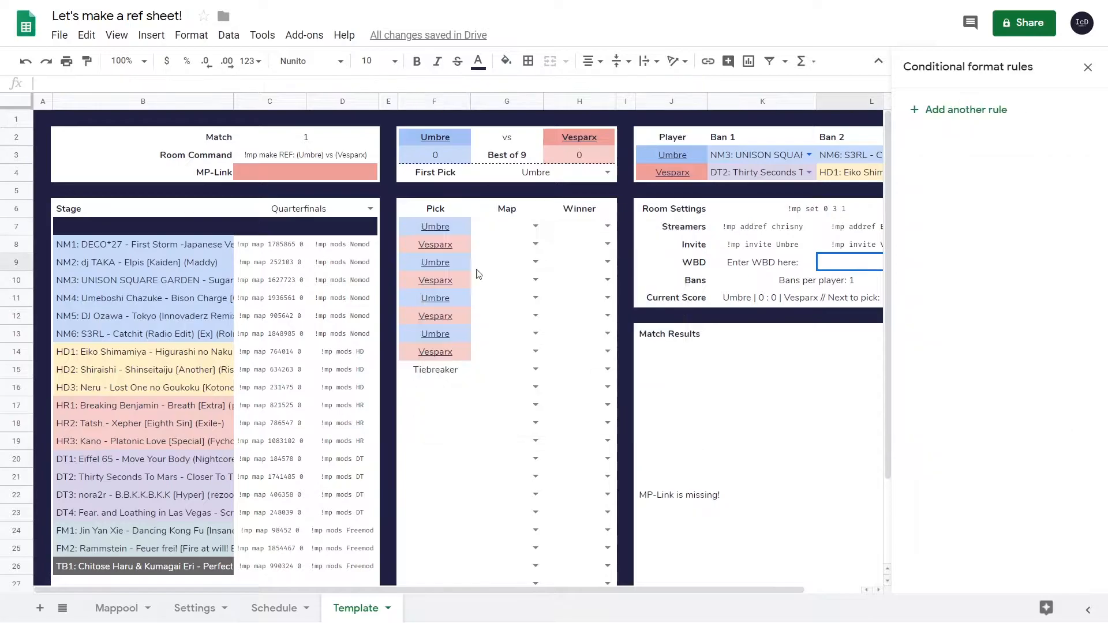
click(435, 245)
click(1003, 118)
click(1081, 173)
click(503, 325)
click(845, 263)
click(641, 406)
Copy the range F7:F30,L9 from the blue rule to the red rule and close the conditional format rules
click(1004, 118)
triple_click(946, 173)
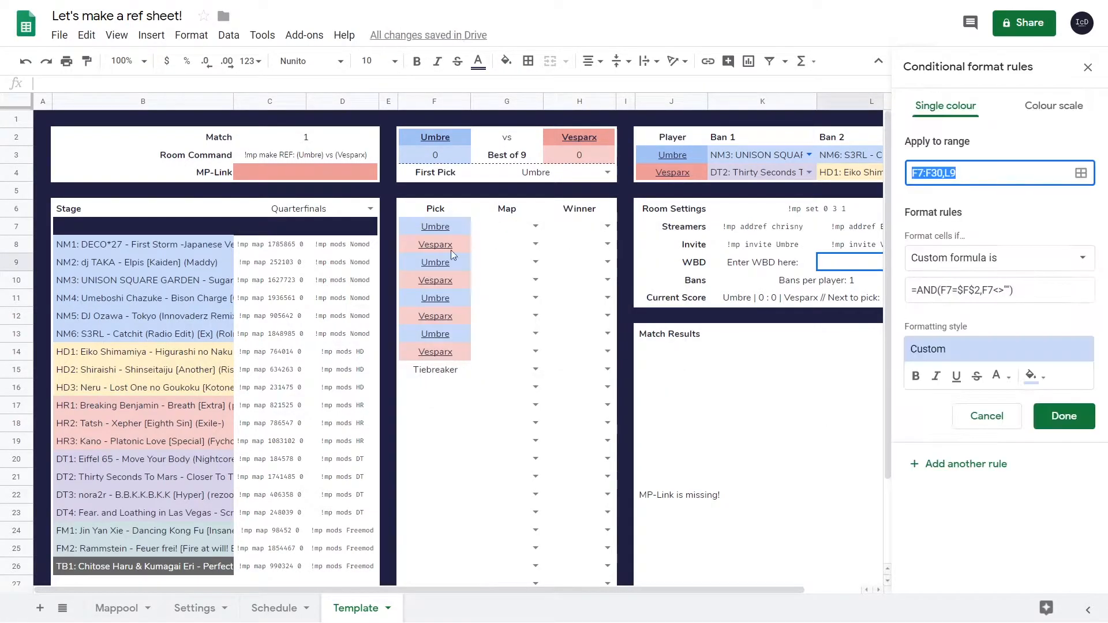
click(435, 244)
click(1004, 169)
click(1063, 416)
click(1088, 67)
Choose the first (blue) player in the WBD dropdown in L9
click(917, 262)
click(883, 300)
key(ctrl+z)
Insert L9<>"" as the first condition of the IFS formula in the Match Results cell
click(840, 363)
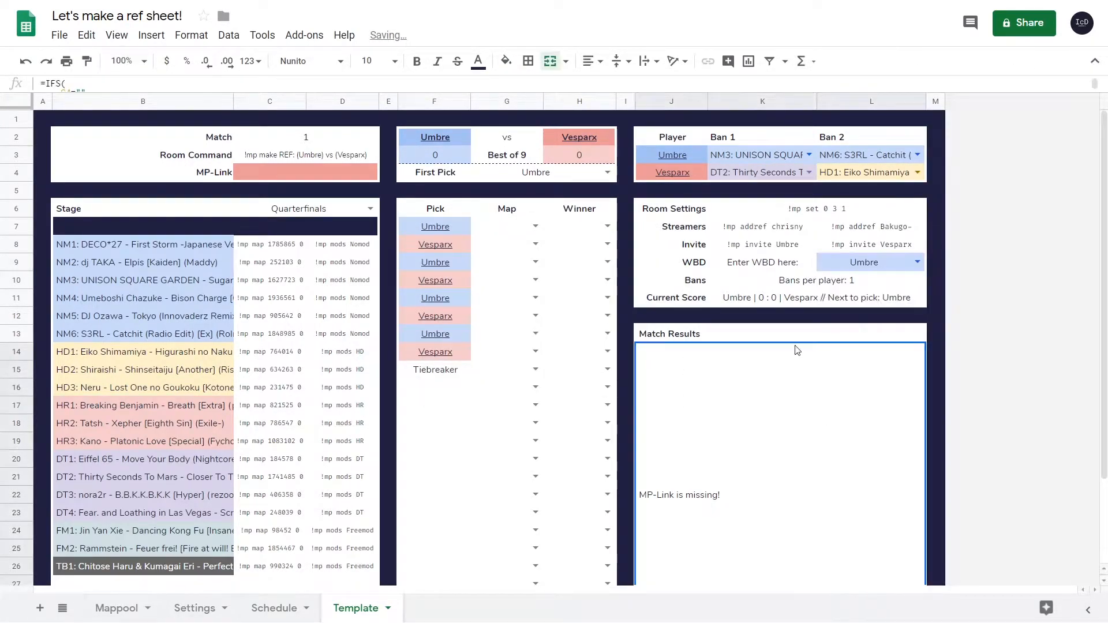
drag(149, 92, 130, 311)
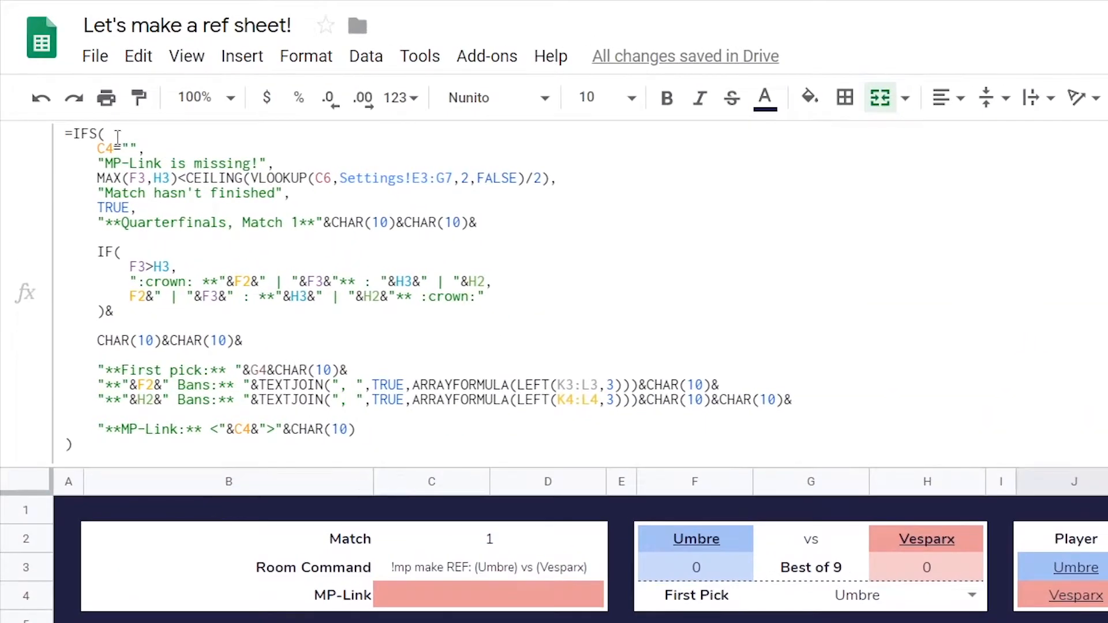
click(143, 132)
key(ctrl+Return)
key(ctrl+Return)
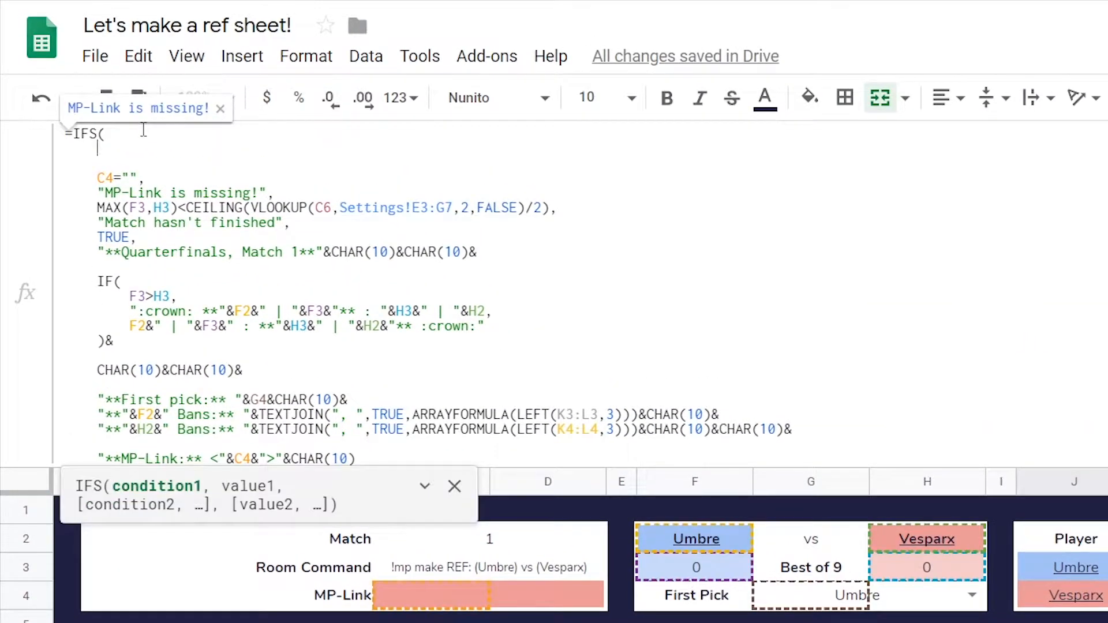
text(L)
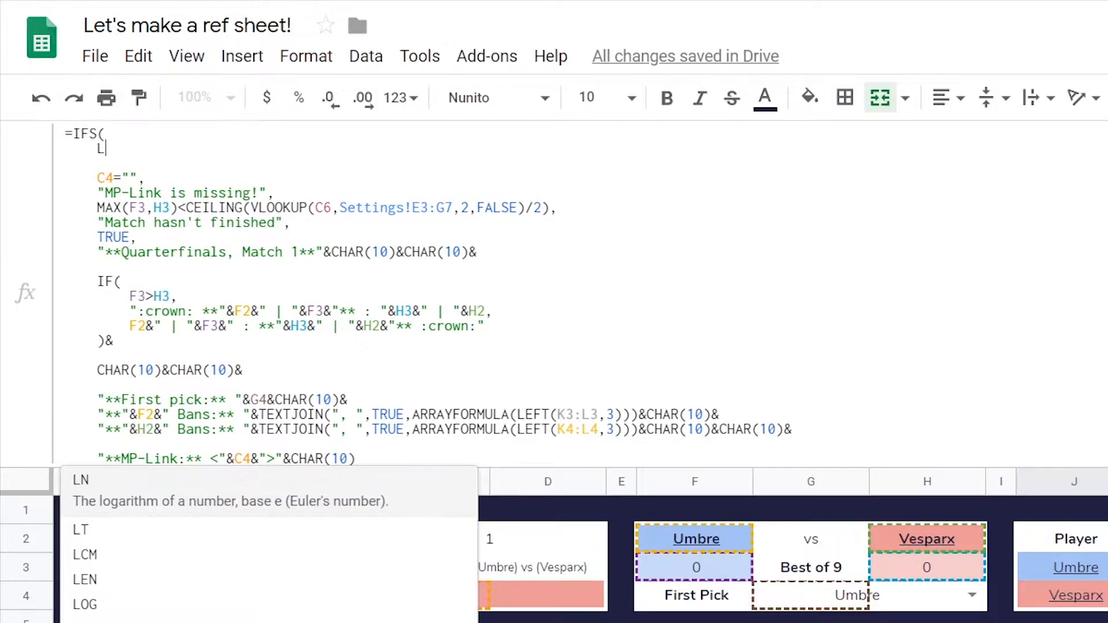
text(9<>"",)
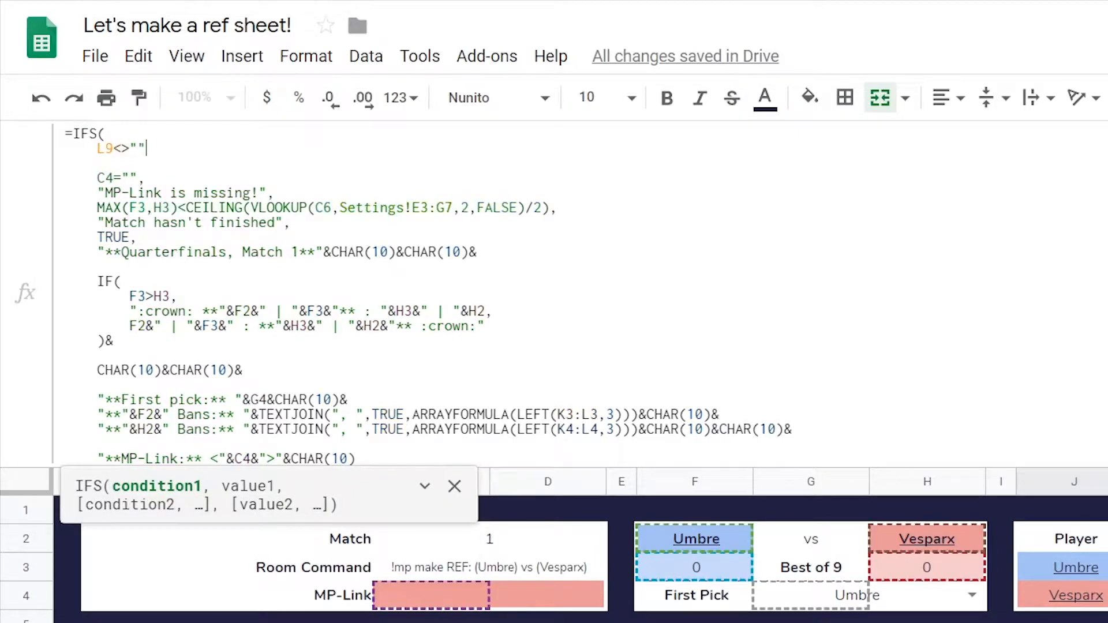
key(Return)
click(256, 148)
key(shift+Return)
key(Down)
click(256, 148)
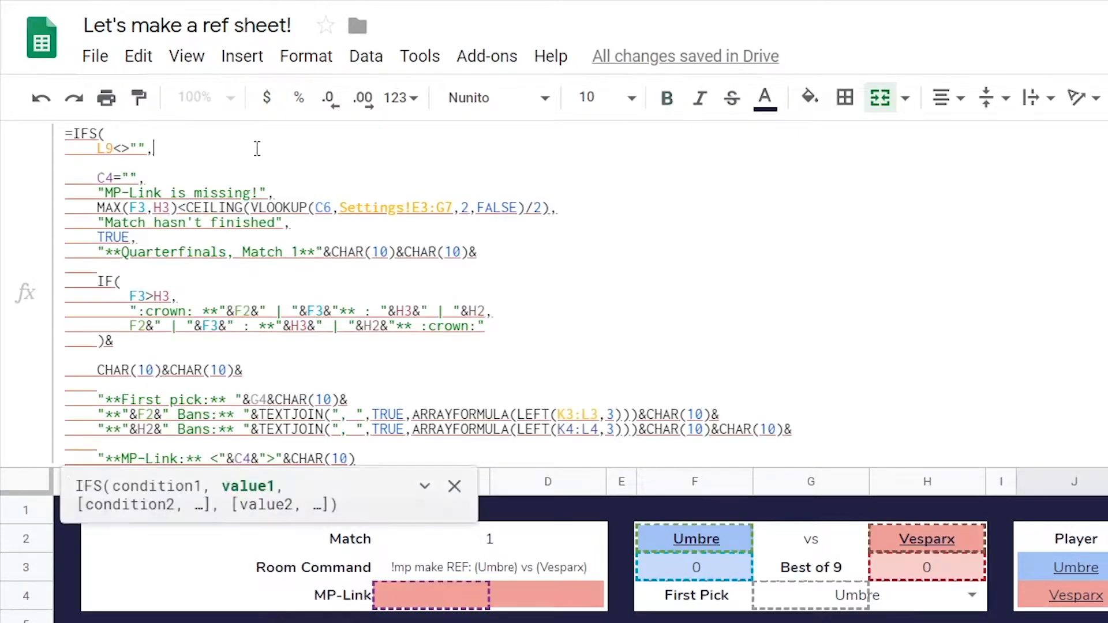
Enter the text "Win by default for" as the value of the L9<>"" condition
key(ctrl+Return)
text("Win by default for)
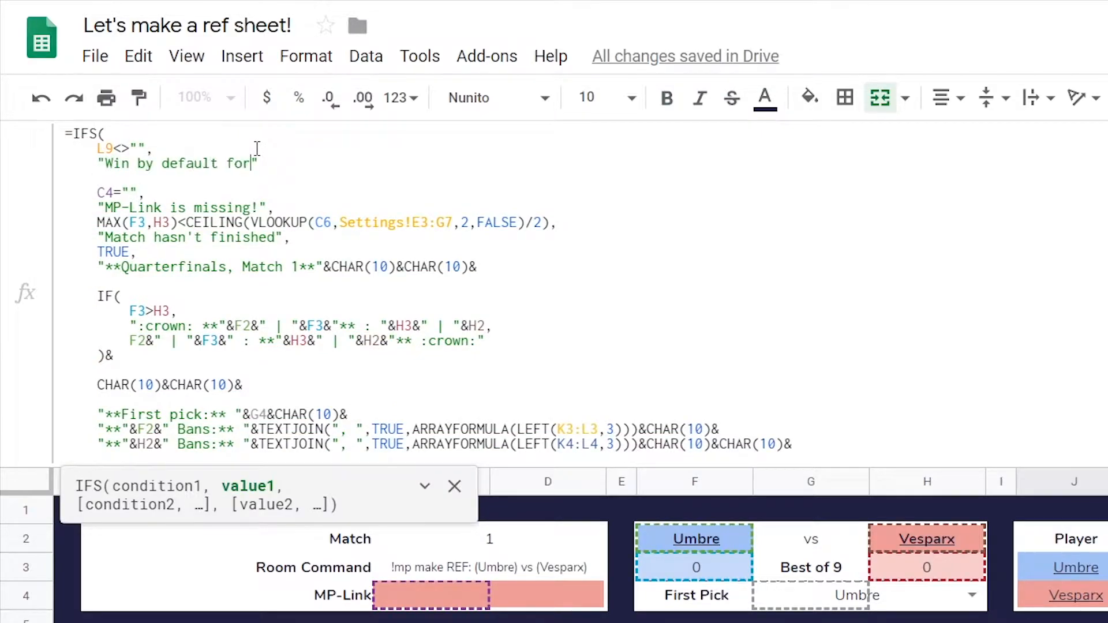
key(Return)
key(Up)
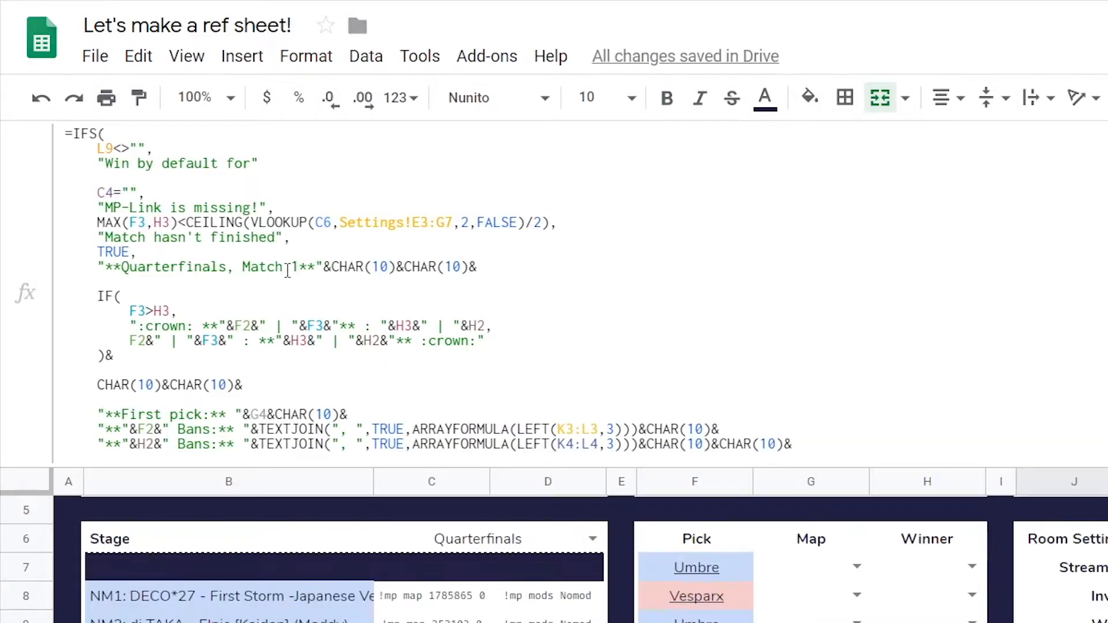
Replace the fixed match number in the Quarterfinals line with "&C2&" and copy that line above the win-by-default text
click(295, 267)
text("&C2&")
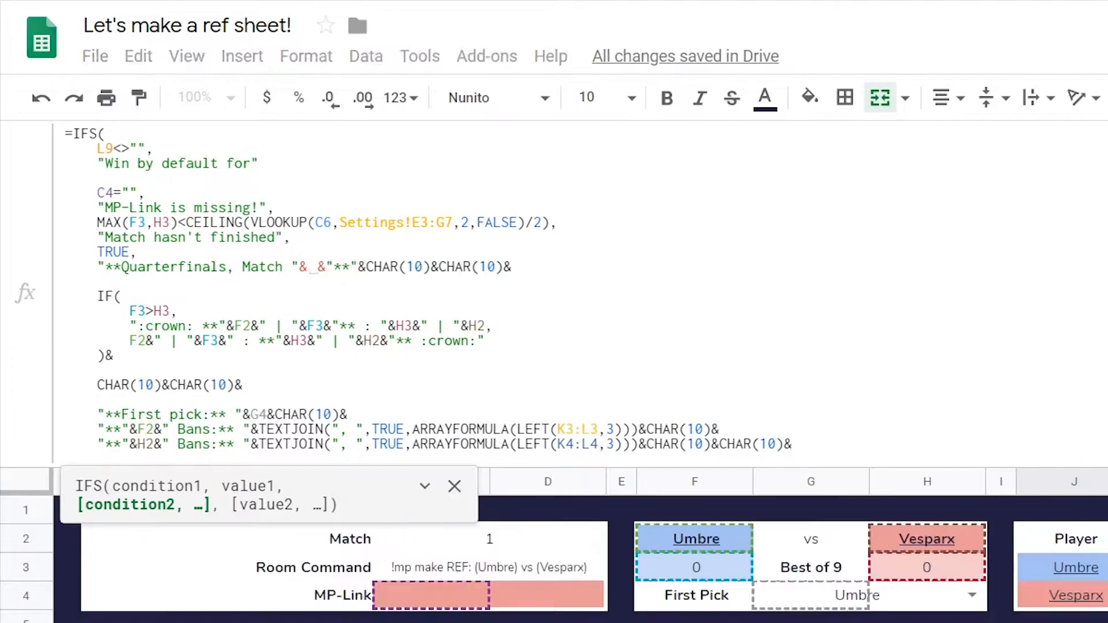
drag(520, 268, 101, 267)
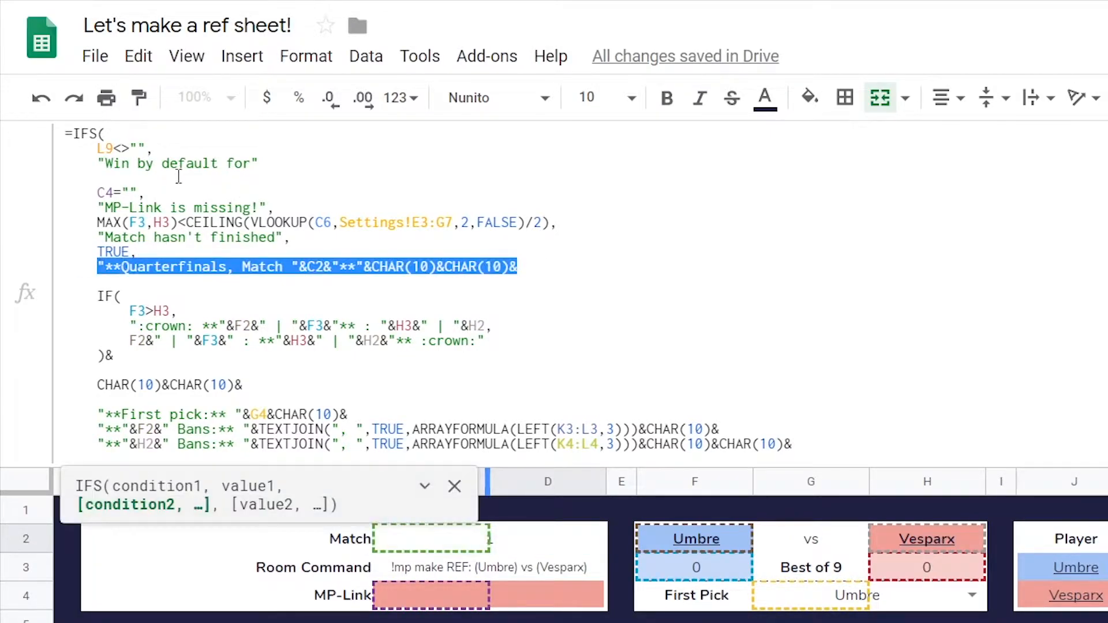
click(157, 179)
key(Up)
text("**Quarterfinals, Match "&C2&"**"&CHAR(10)&CHAR(10)&)
key(Return)
Append &L9 to the win-by-default text and commit the Match Results formula
key(Up)
key(Down)
text(&L9)
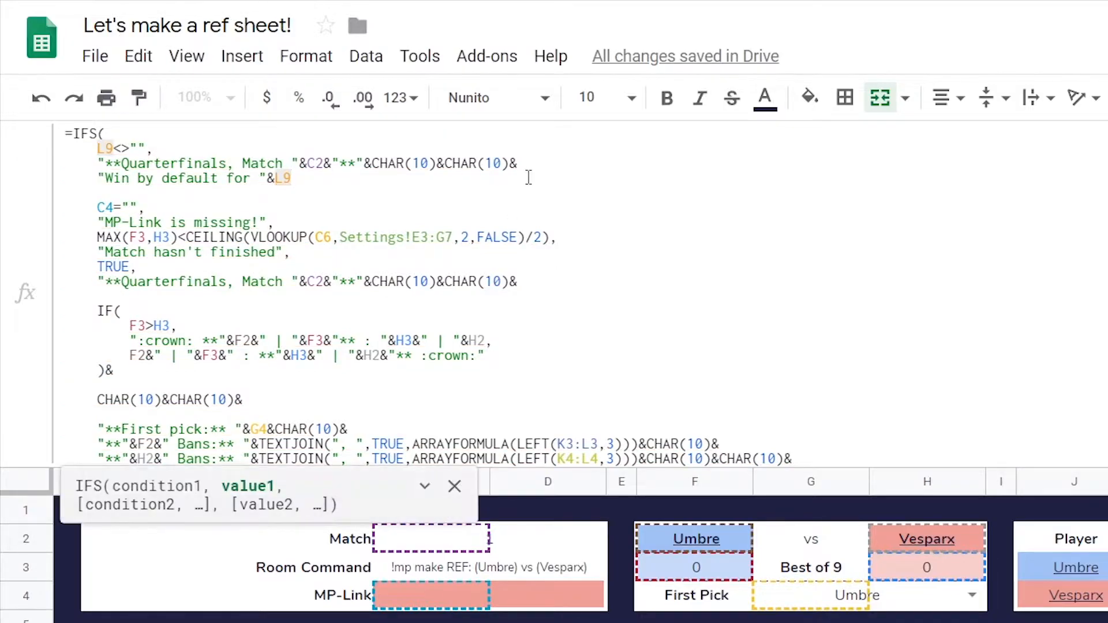
key(Return)
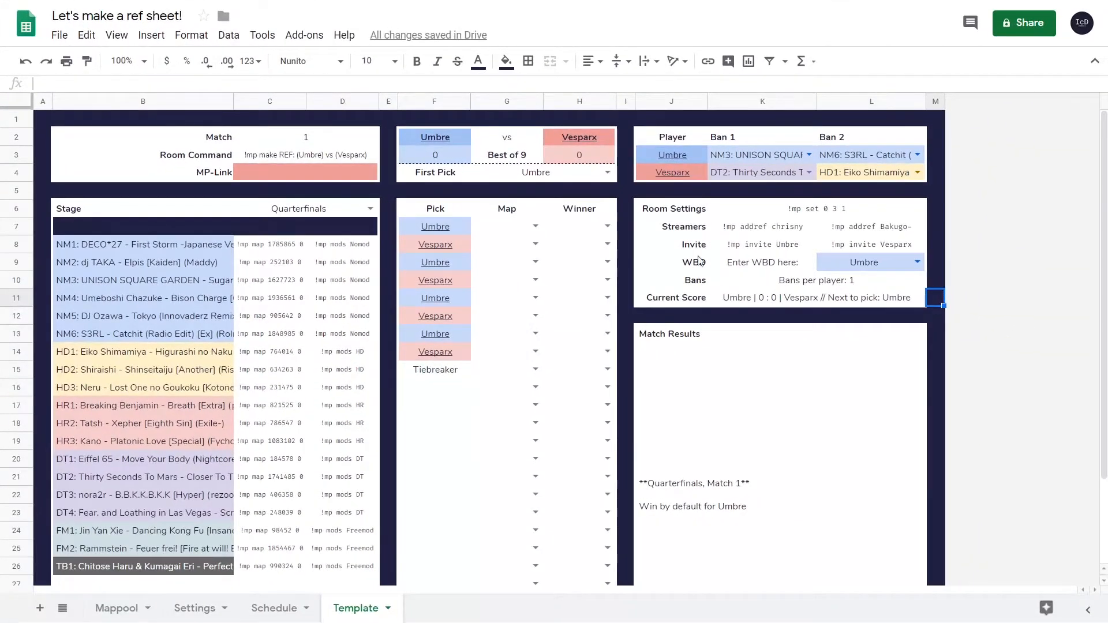
Remove the dark navy fill from the Map, !mp map and !mp mods header row B7:D7
drag(192, 304, 459, 303)
click(641, 82)
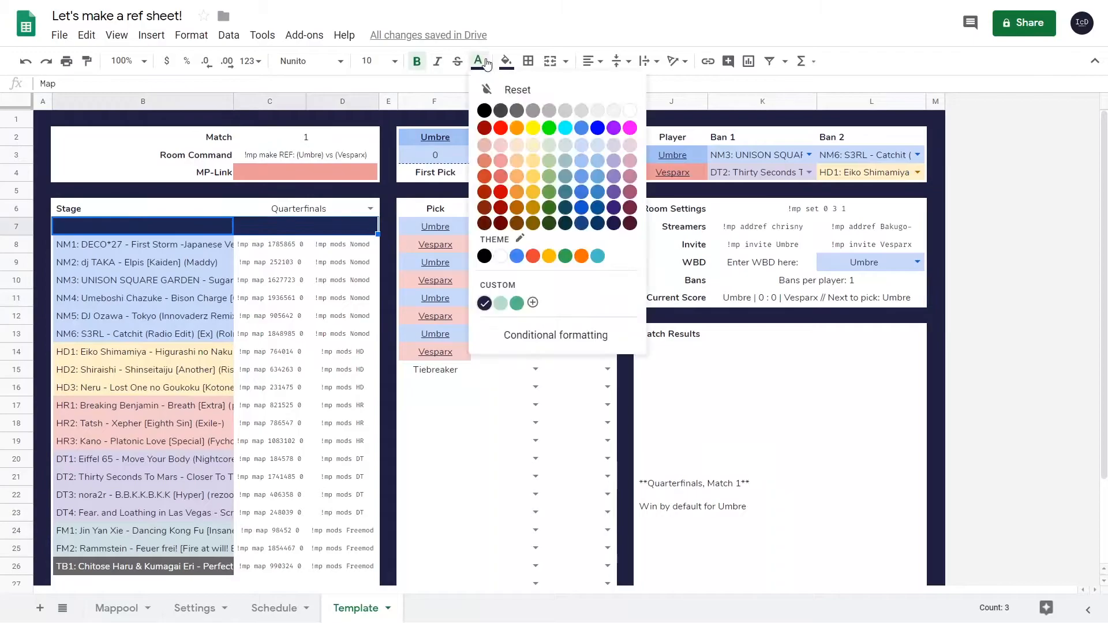
click(528, 92)
click(935, 297)
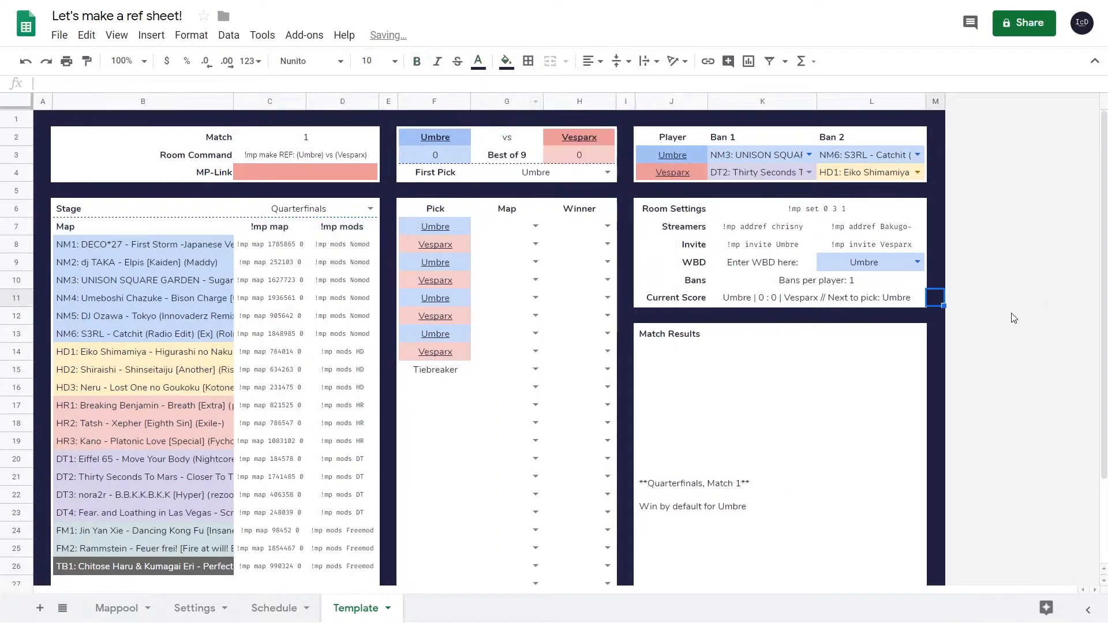
Try picking a winner in H7 and copying it to the row below, and undo both entries
click(606, 227)
click(603, 266)
key(ctrl+c)
key(Down)
key(ctrl+v)
key(ctrl+z)
key(ctrl+z)
Add the Winner column range H7:H30 to the blue conditional formatting rule
scroll(485, 238, down, 3)
click(452, 208)
click(506, 61)
click(580, 334)
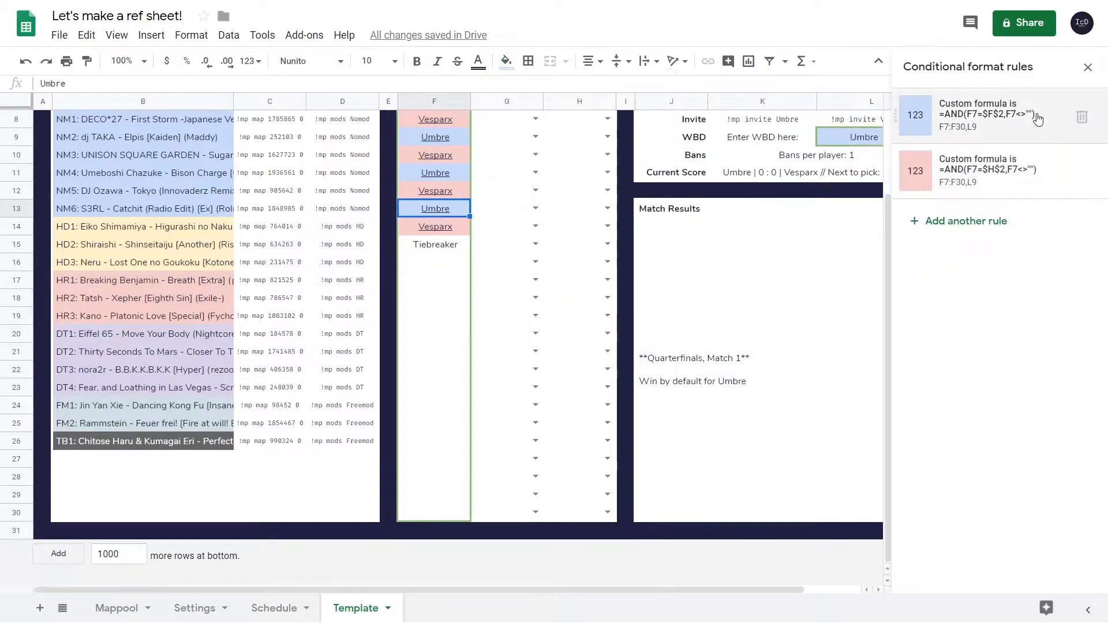
click(1036, 116)
click(1080, 173)
scroll(593, 190, up, 2)
click(511, 345)
drag(553, 224, 781, 209)
scroll(604, 429, down, 2)
drag(583, 190, 595, 512)
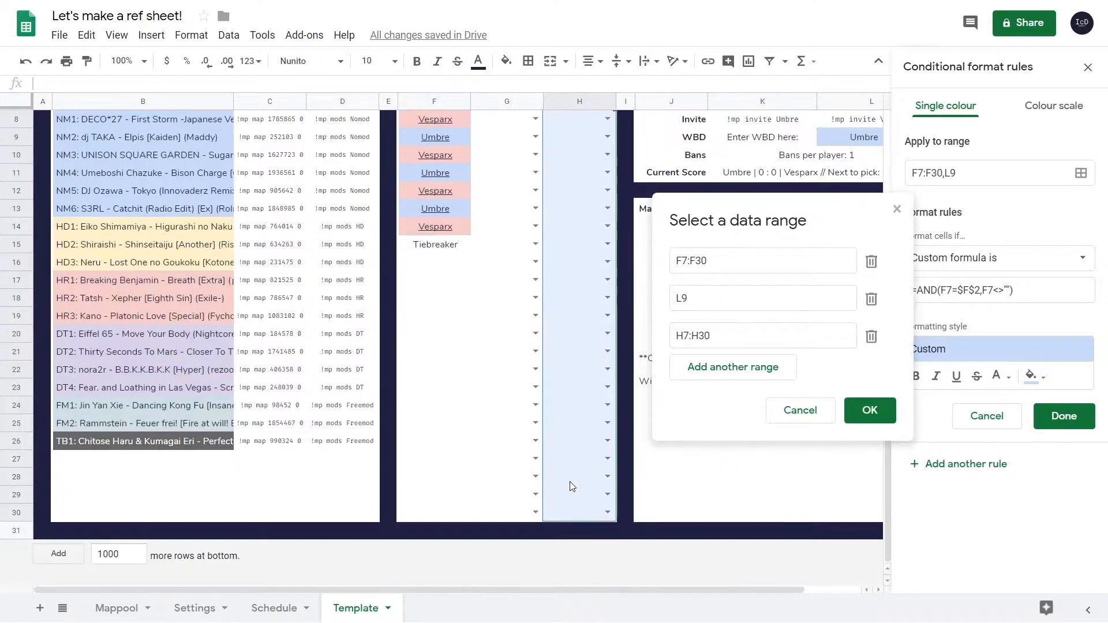
scroll(571, 483, up, 3)
click(868, 409)
Copy the range F7:F30,L9,H7:H30 from the blue rule to the red rule and close the conditional format rules
drag(1028, 171, 900, 173)
key(ctrl+c)
click(1044, 421)
click(445, 263)
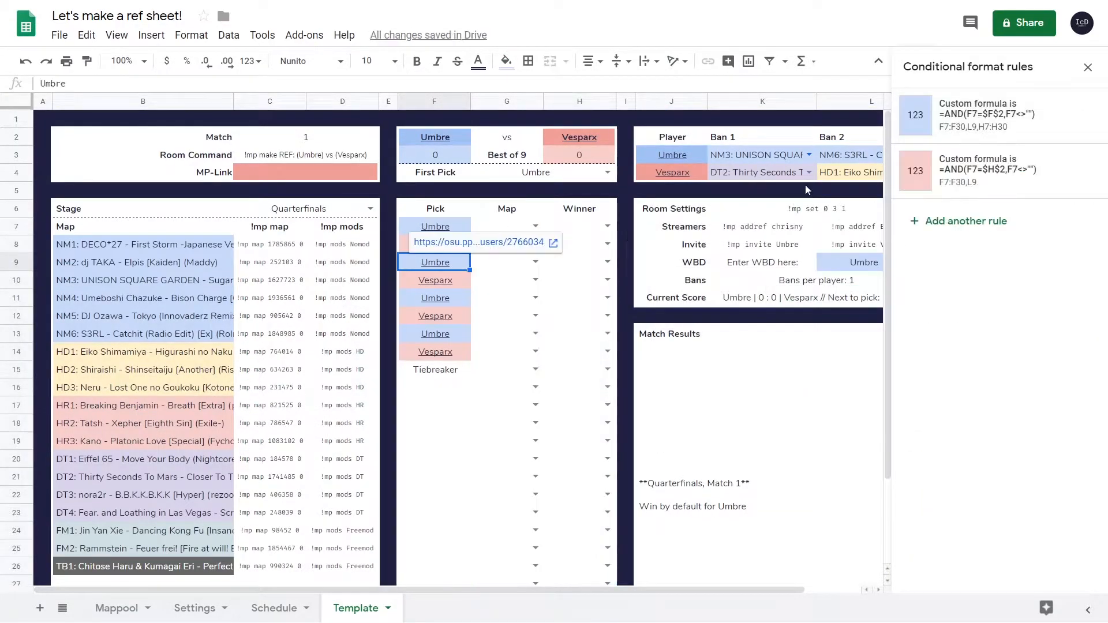
click(970, 176)
drag(1009, 173, 718, 173)
key(ctrl+v)
click(1067, 422)
click(1087, 67)
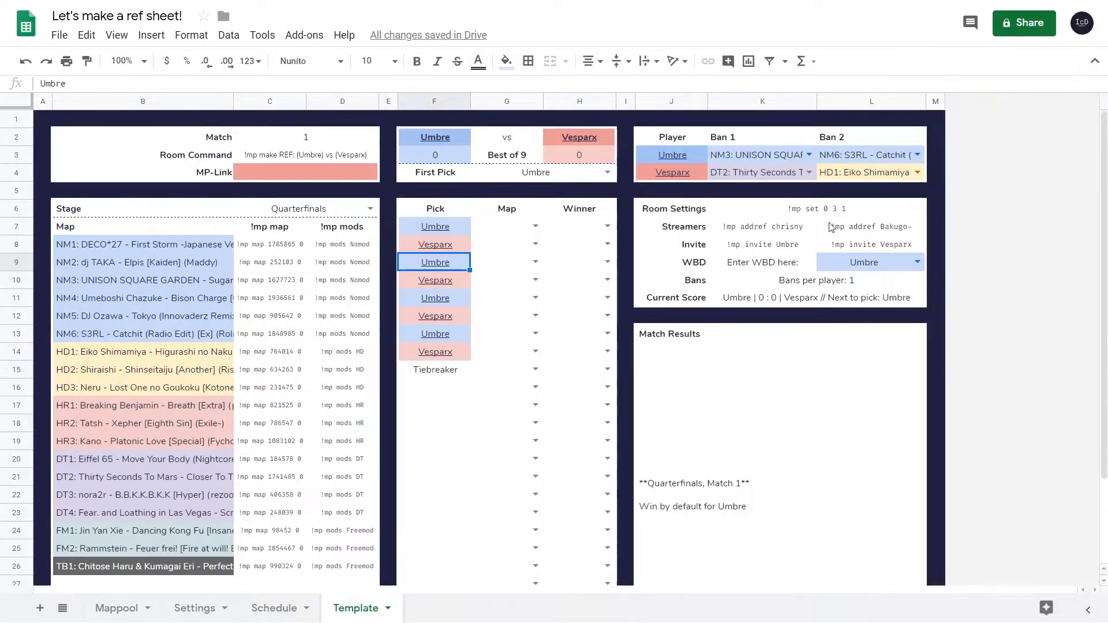
Try picking the red player as winner in H8 and H9 and a winner in H7, and clear H7:H9
click(709, 299)
click(607, 244)
click(588, 289)
click(607, 262)
click(588, 304)
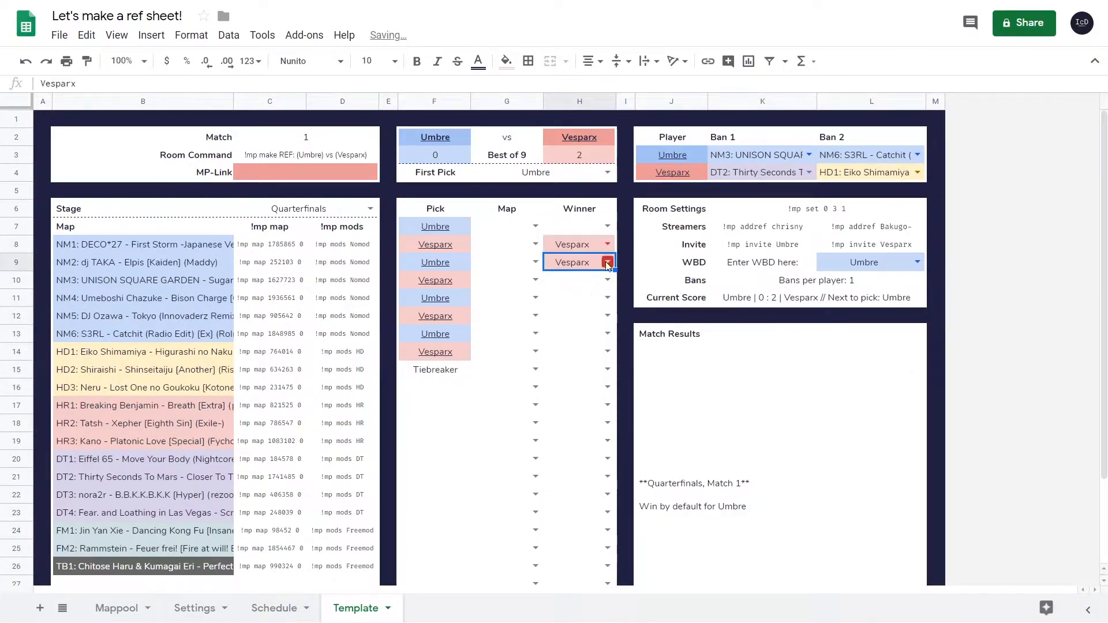
click(607, 227)
click(592, 249)
drag(594, 261, 588, 229)
key(Delete)
click(935, 297)
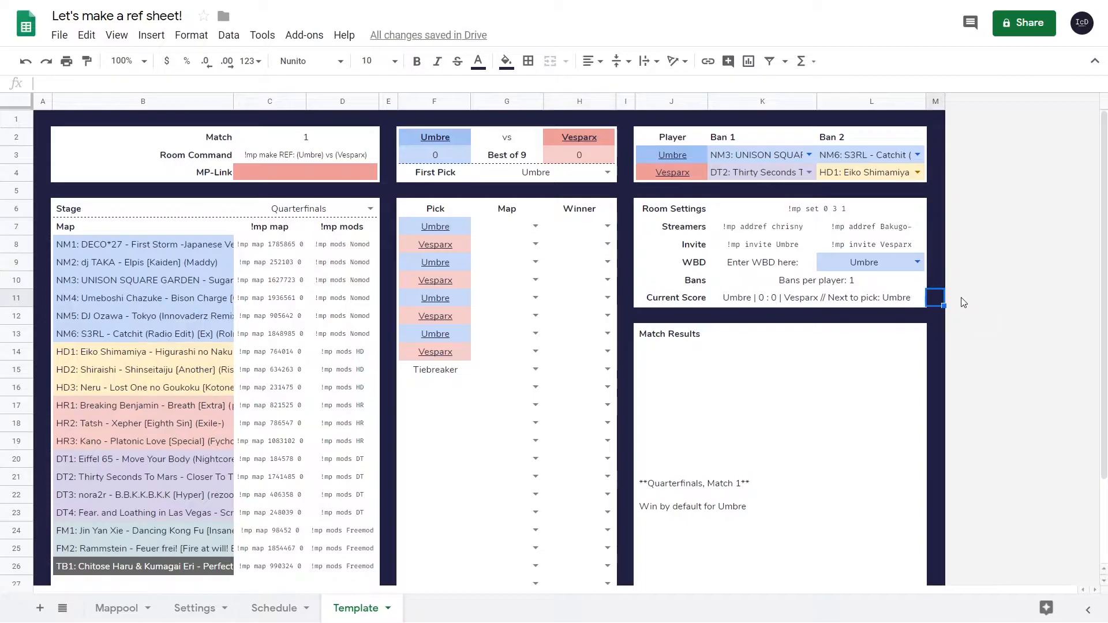
scroll(716, 337, up, 3)
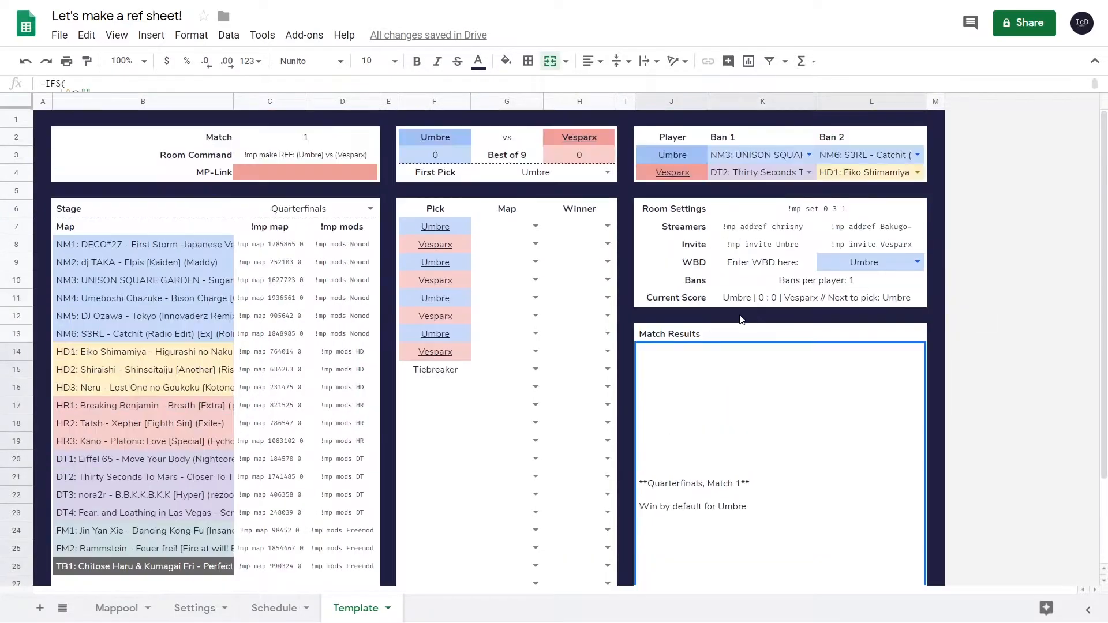
Clear the WBD player in L9 and fill Winner cells H7:H15 alternately with the blue and the red player
click(854, 263)
key(Delete)
click(608, 226)
click(582, 245)
click(608, 245)
click(589, 279)
drag(583, 227, 611, 375)
Enter a as the placeholder MP-Link, and try clearing the tiebreaker winner in H15 and undo it
click(340, 157)
click(344, 175)
text(a)
click(862, 319)
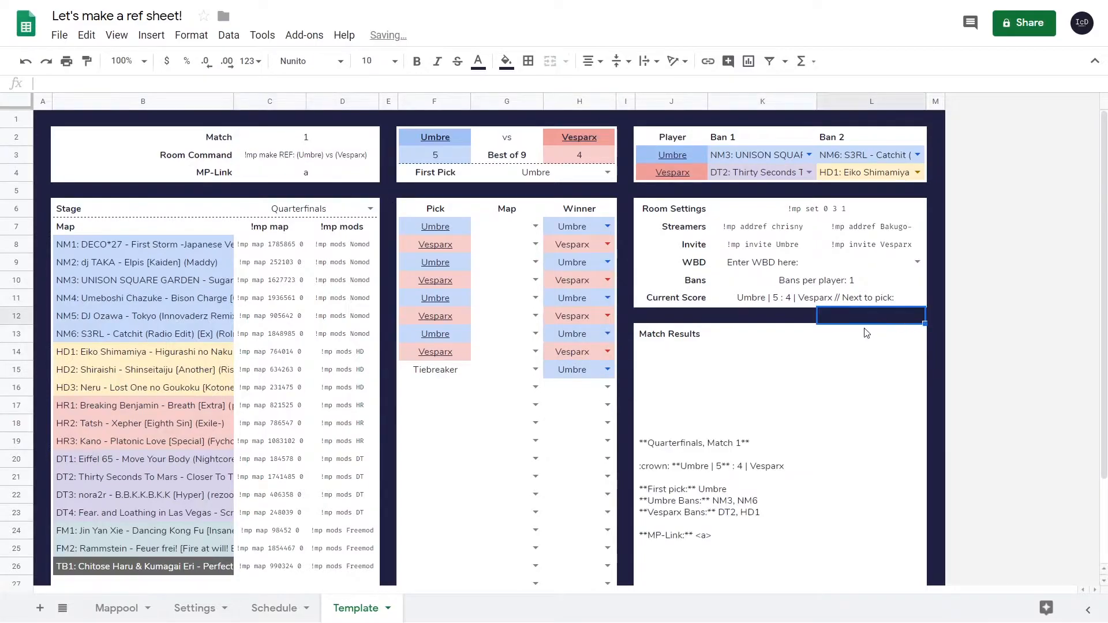
click(571, 374)
key(Delete)
key(ctrl+z)
click(302, 172)
text(https://osu.example.mp.link)
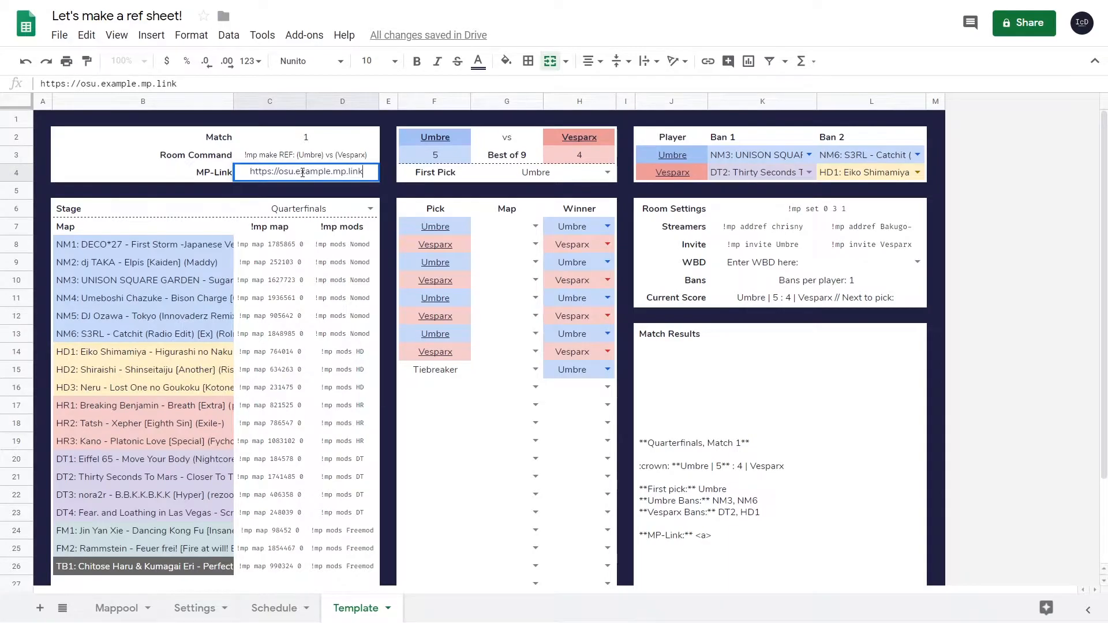
key(Return)
scroll(611, 358, down, 3)
scroll(600, 421, up, 3)
Set the MP-Link cell's font size to 8 and clear the sample link
click(346, 189)
click(345, 175)
click(389, 63)
click(375, 138)
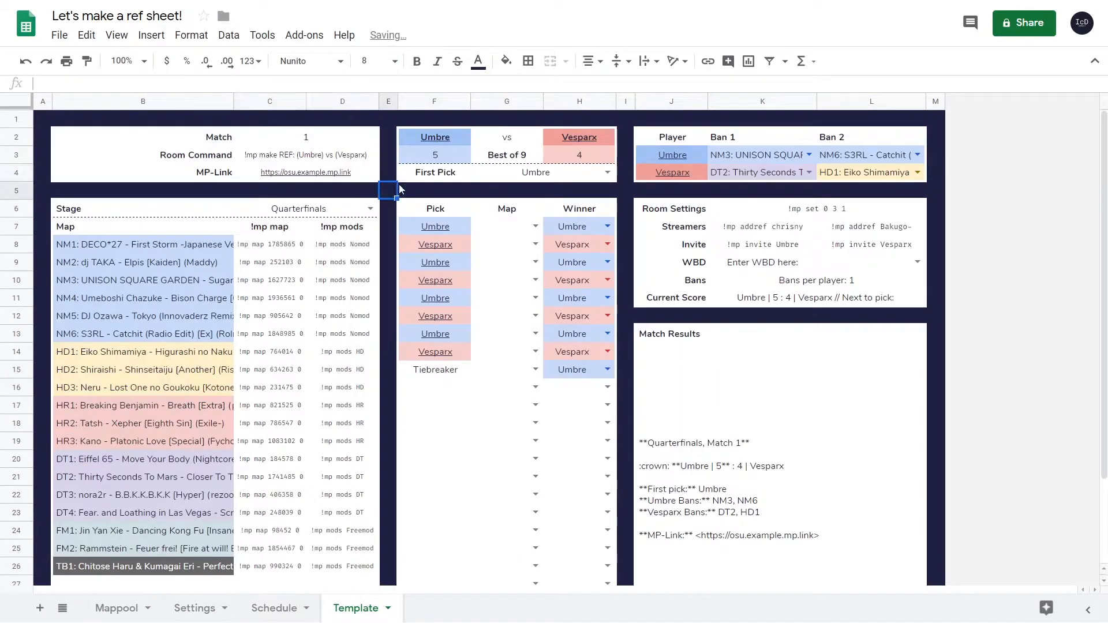
key(Delete)
click(934, 299)
Try picking maps NM1 and NM2 in the Map column, and clear G7:G10
click(535, 244)
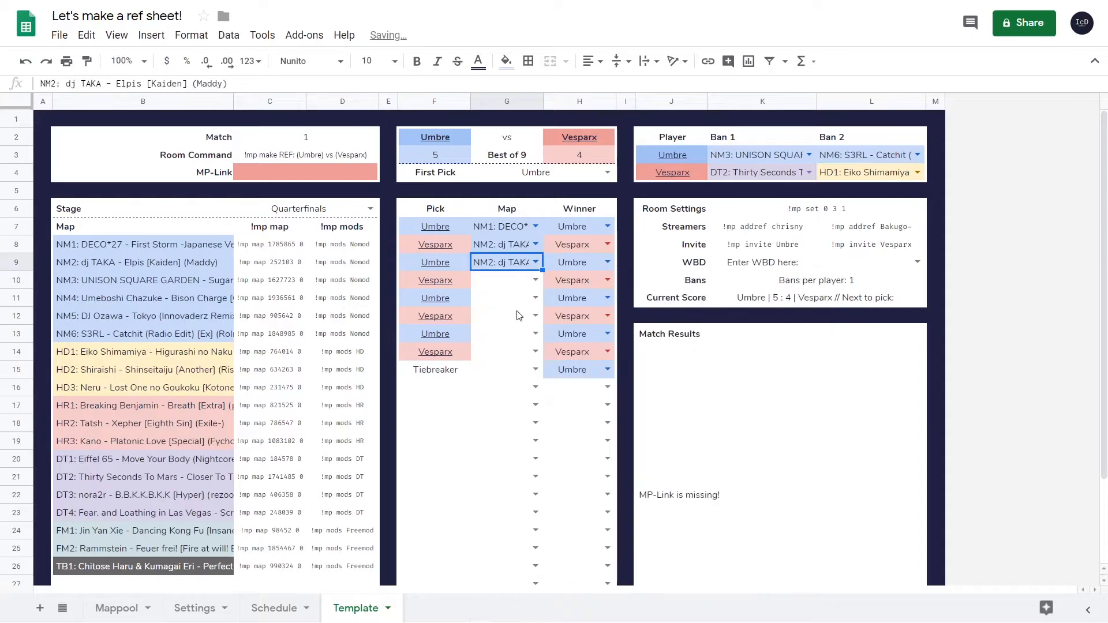
click(507, 280)
shift+click(512, 226)
key(Delete)
Add a conditional formatting rule for the map list B8:D30 with the condition Custom formula is
click(257, 247)
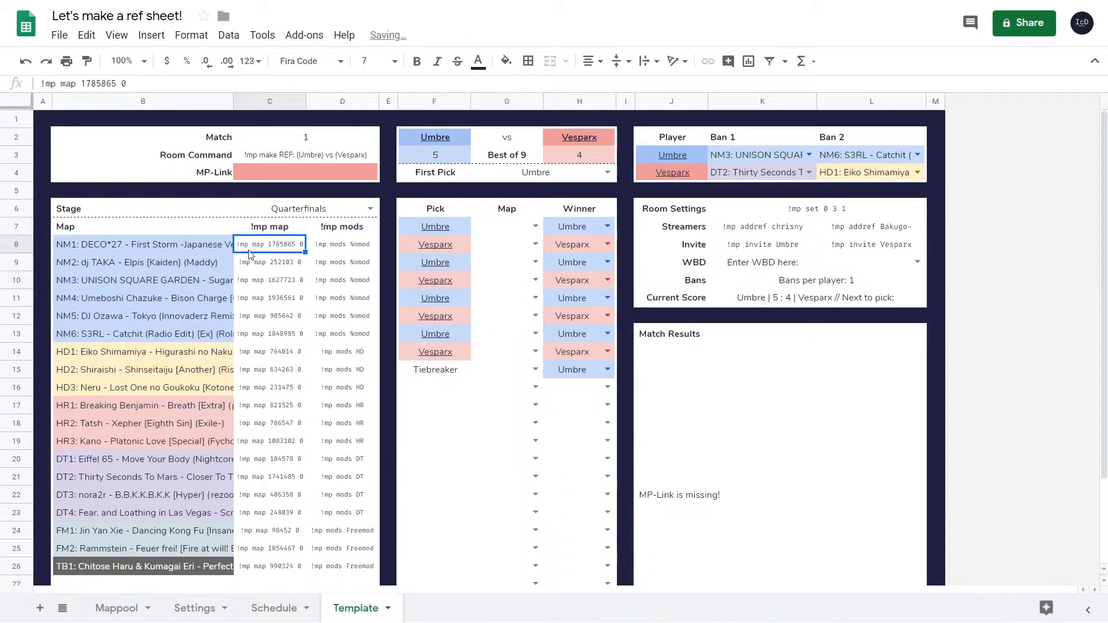
click(219, 246)
scroll(306, 450, down, 3)
shift+click(339, 510)
scroll(357, 490, up, 3)
click(506, 60)
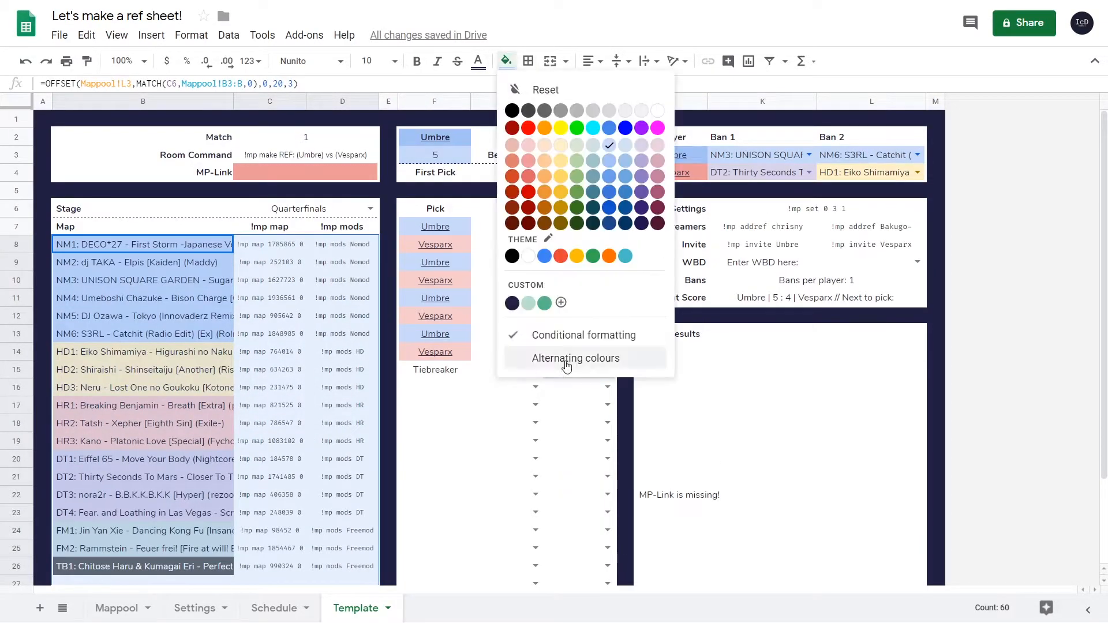
click(563, 349)
click(952, 440)
click(991, 265)
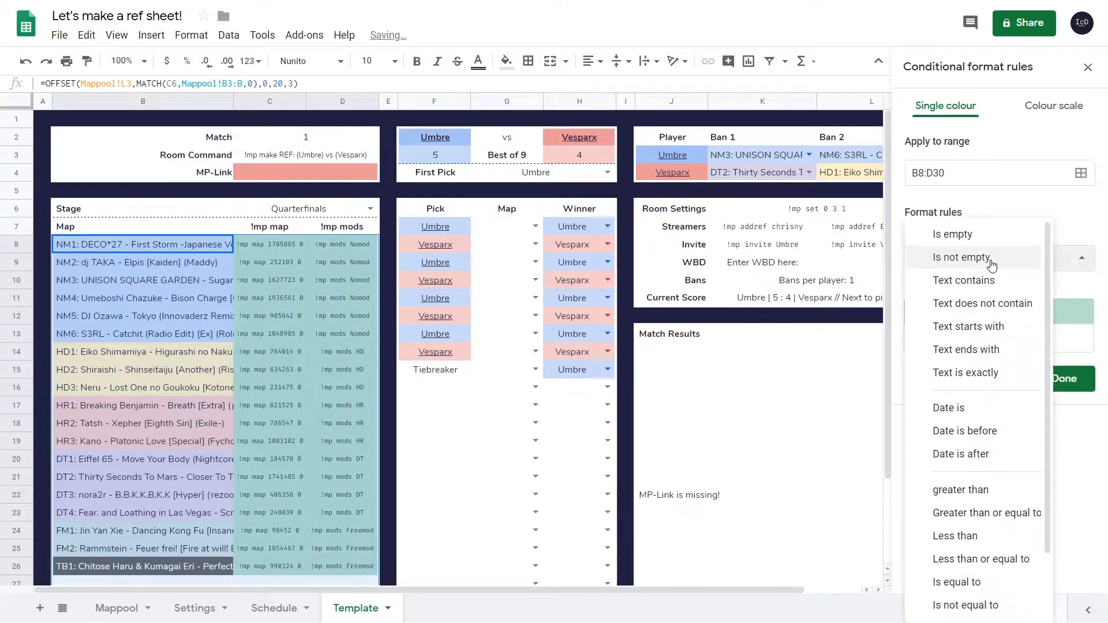
scroll(993, 519, down, 3)
click(995, 578)
Enter =COUNTA($G$8:$G$30,$B8)=1 as the custom formula for the map list rule
click(972, 290)
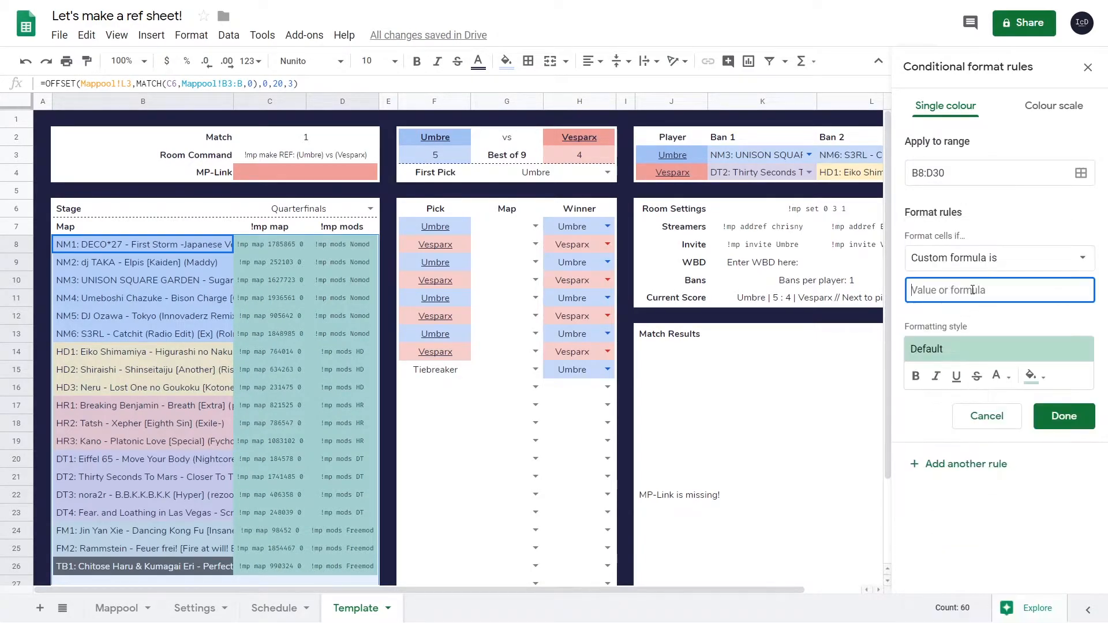
text(=$B)
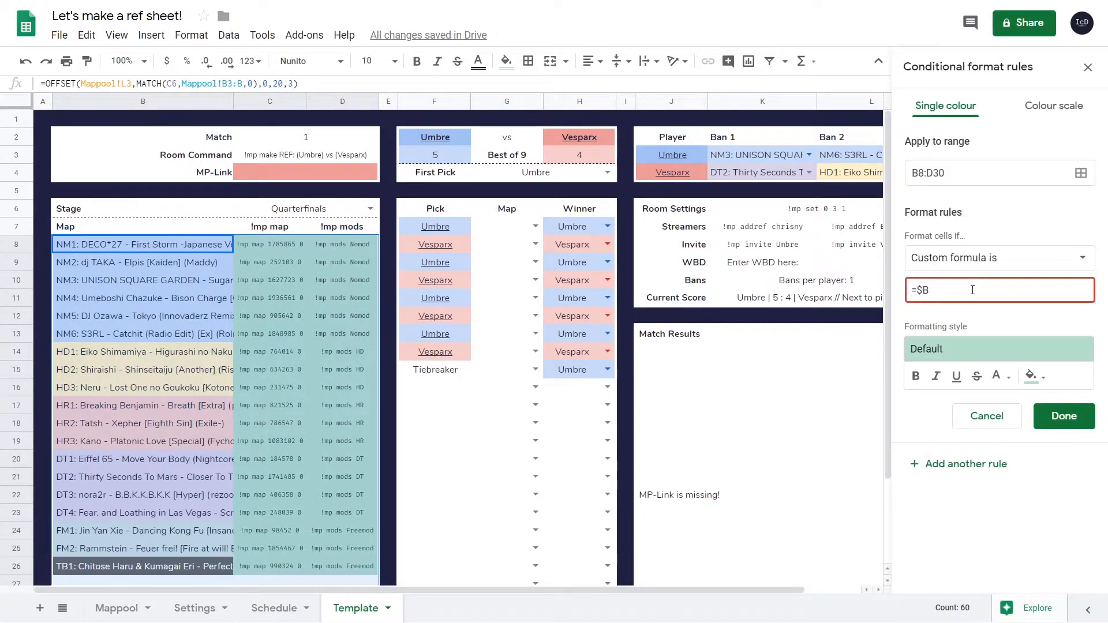
text(8C)
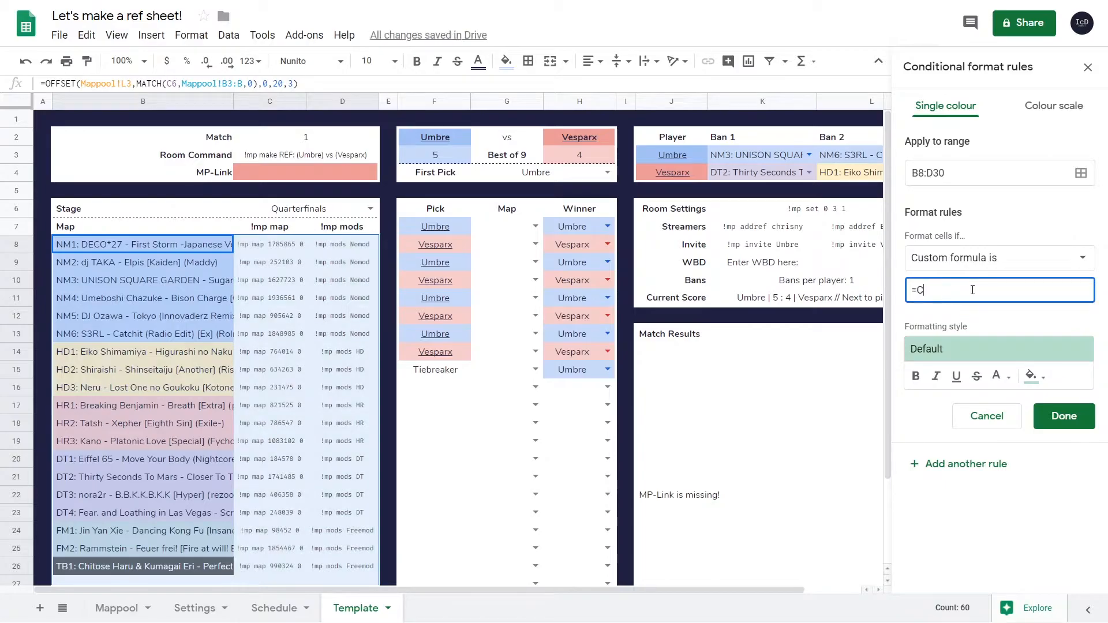
text(OUNTA(G8)
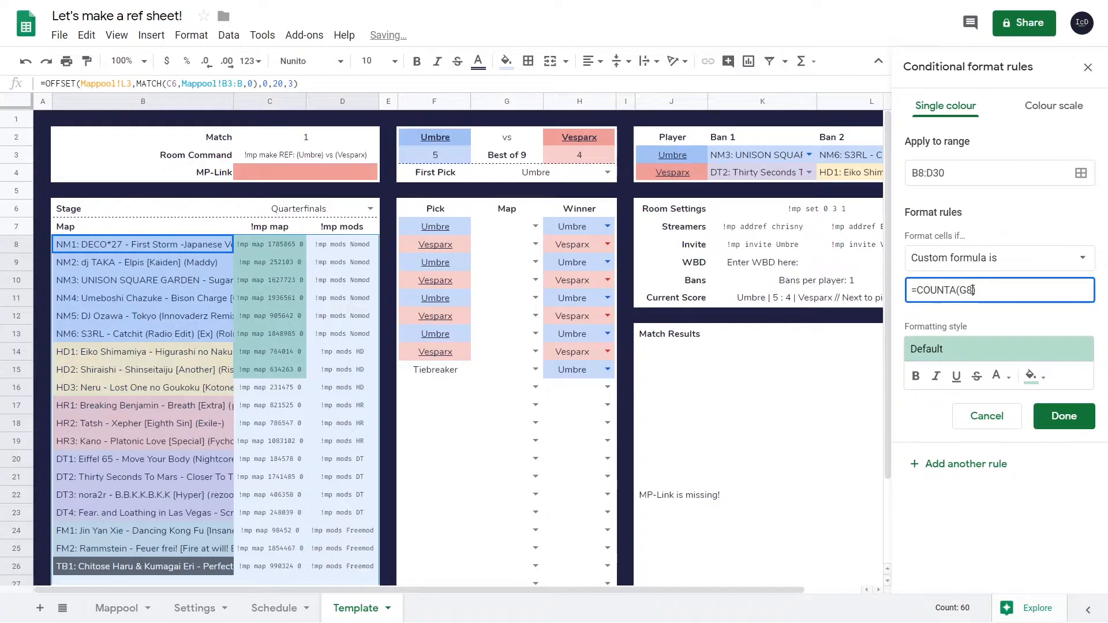
text(:G)
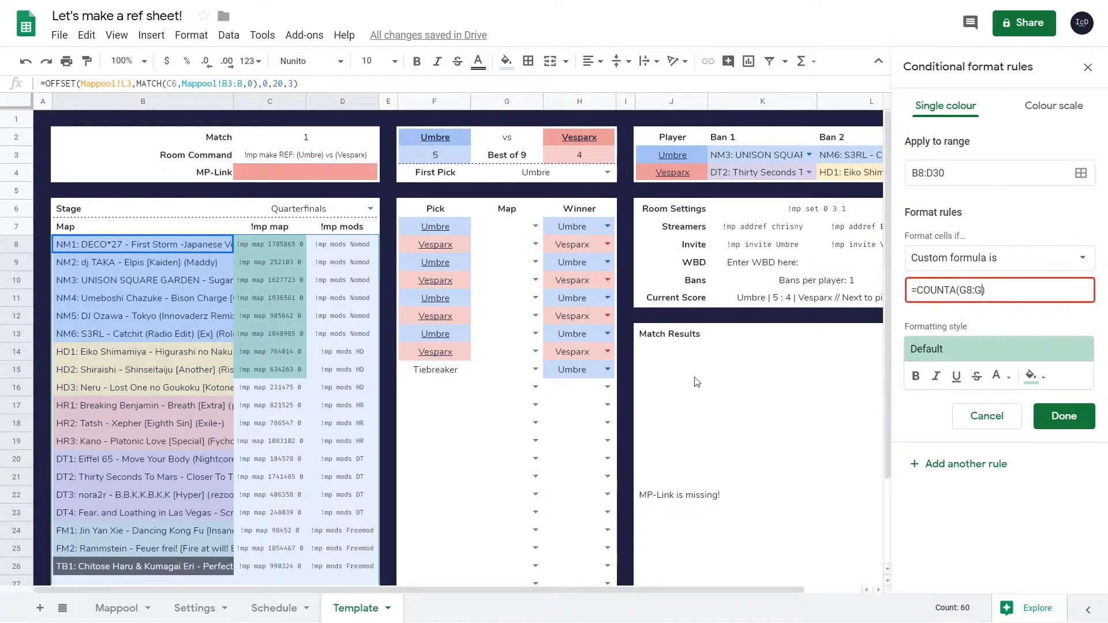
scroll(494, 526, down, 3)
text(30)
key(Left)
key(Left)
key(Left)
key(Left)
key(Left)
key(Left)
text($)
key(Right)
text($)
key(Right)
key(Right)
text($)
key(Right)
text($30,$B8)
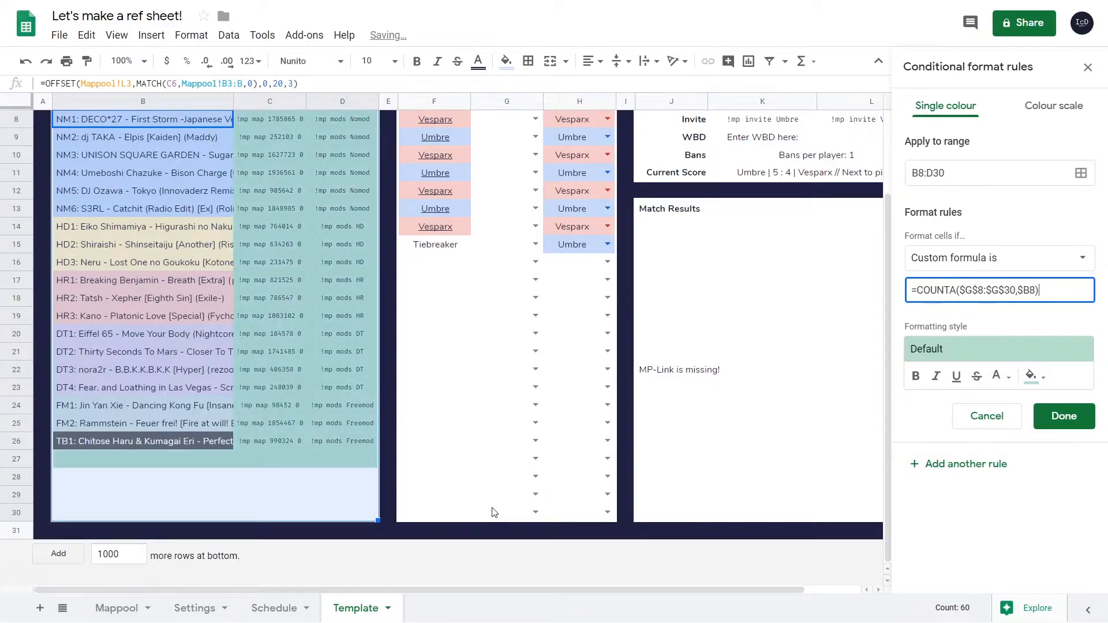
scroll(251, 349, up, 3)
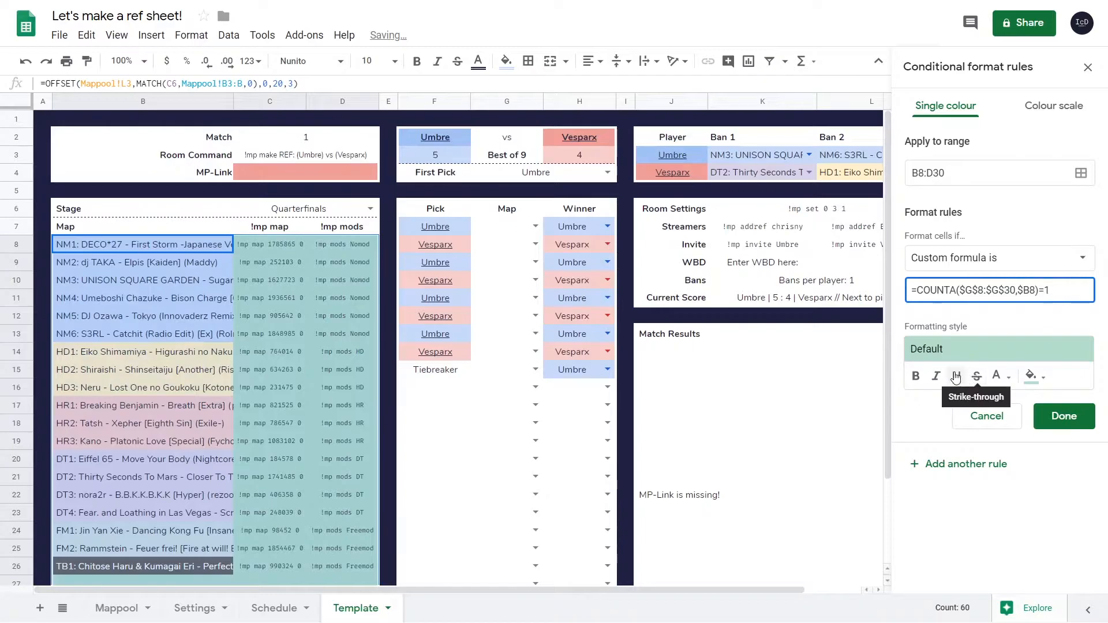
scroll(759, 368, down, 2)
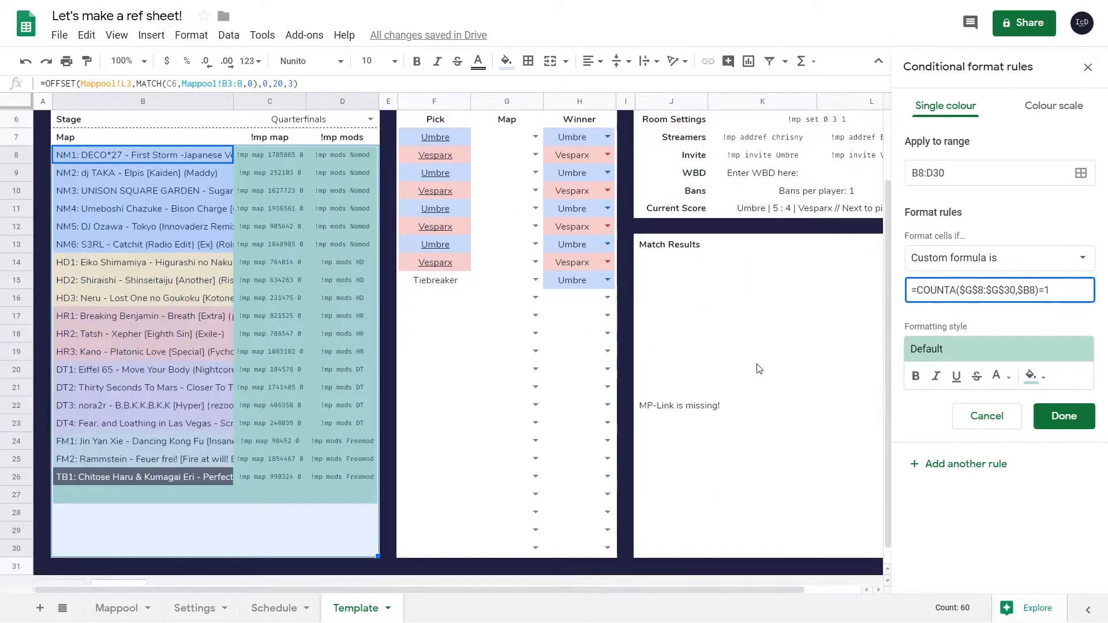
Change the formula to =COUNTIF($G$8:$G$30,$B8)=1, give the rule a green fill and save it
click(1000, 375)
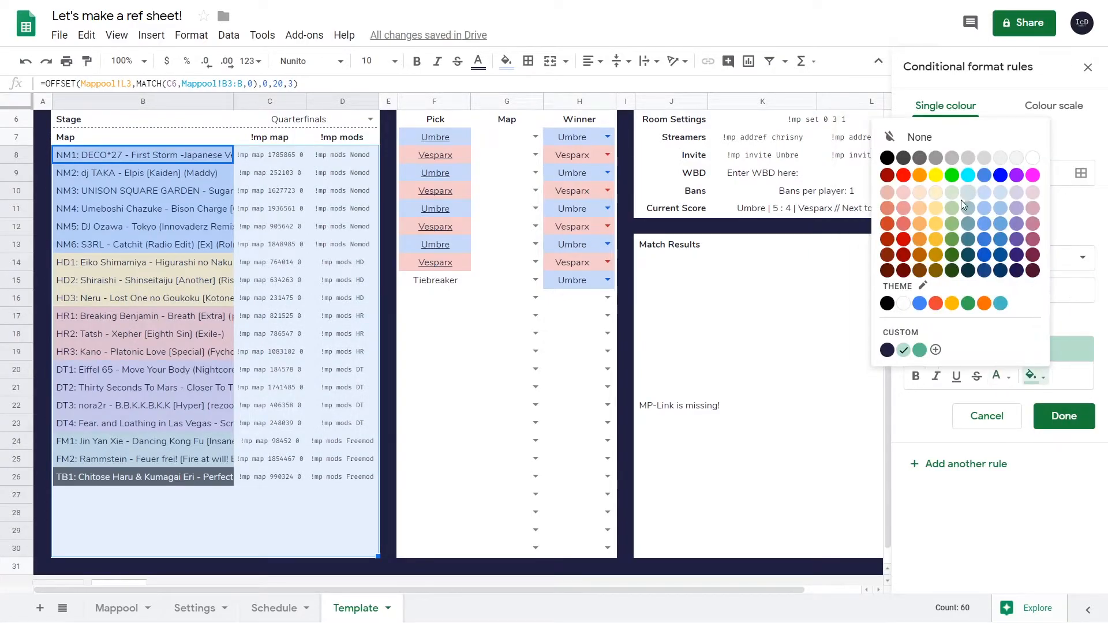
click(962, 242)
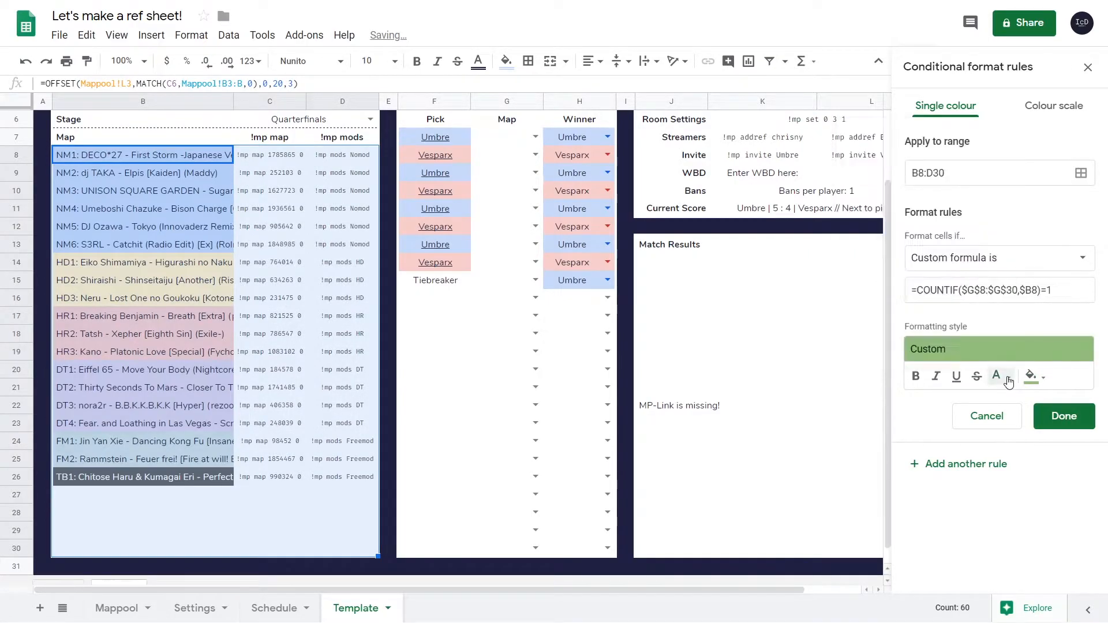
click(1063, 416)
Pick the NM3 map in G7 and move the green COUNTIF rule to the beginning of the rule list
click(536, 137)
click(525, 190)
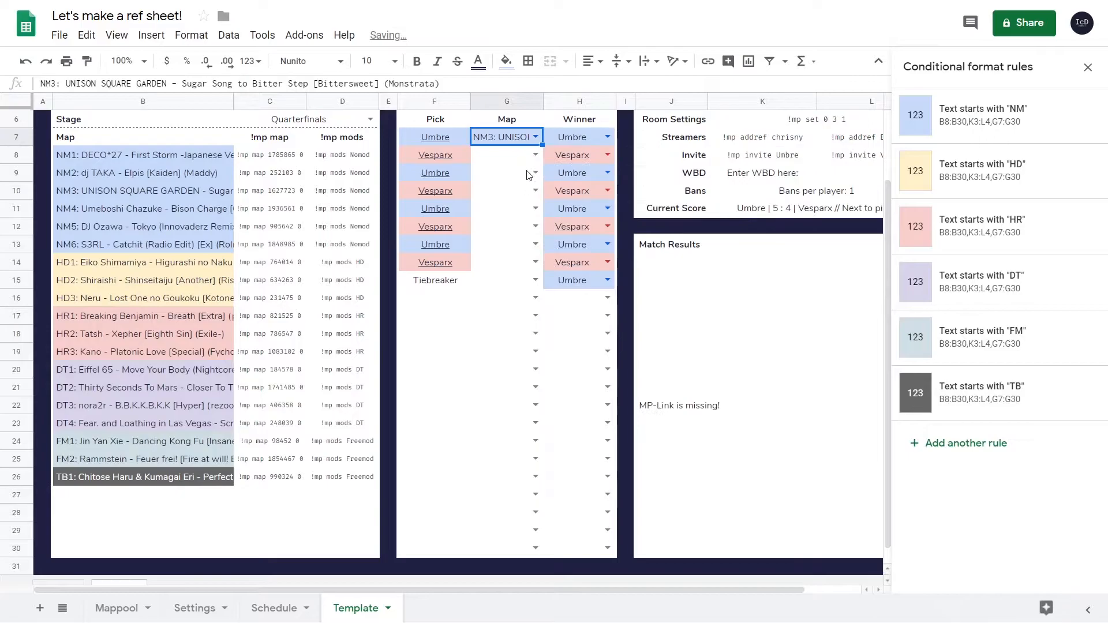
click(159, 227)
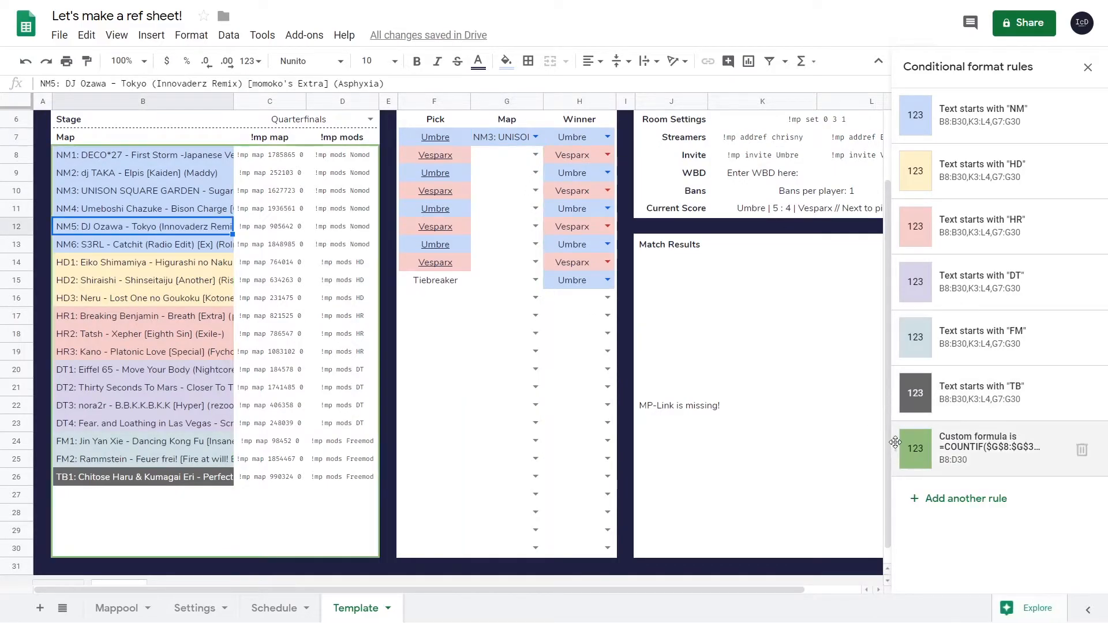
drag(897, 444, 897, 113)
Correct the green rule's formula to =COUNTIF($G$7:$G$30,$B8)=1 and save it
click(506, 142)
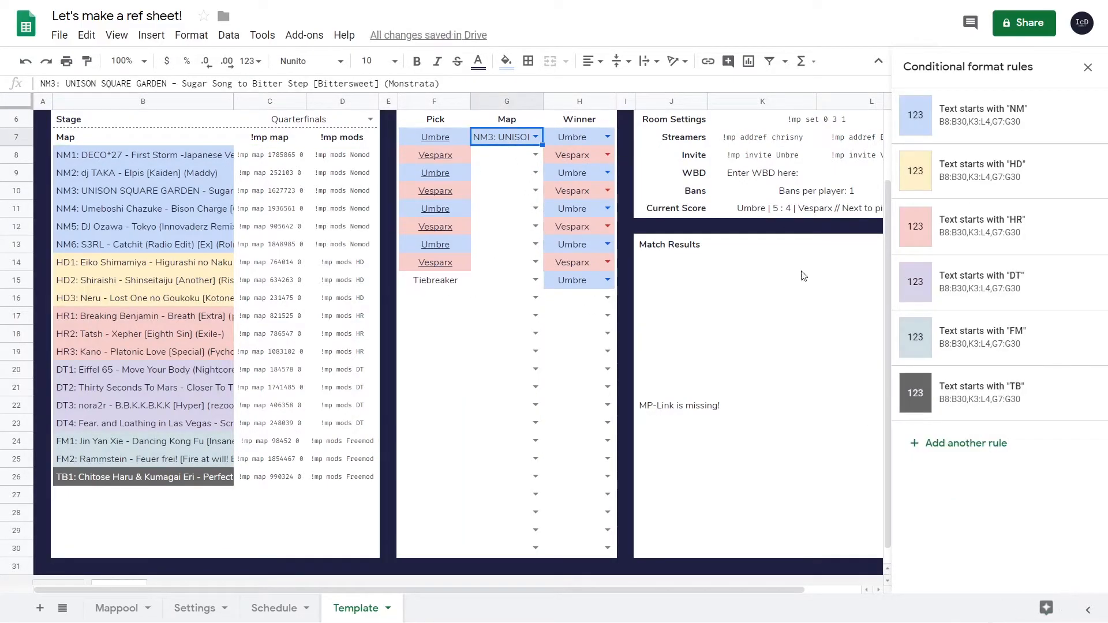
click(198, 211)
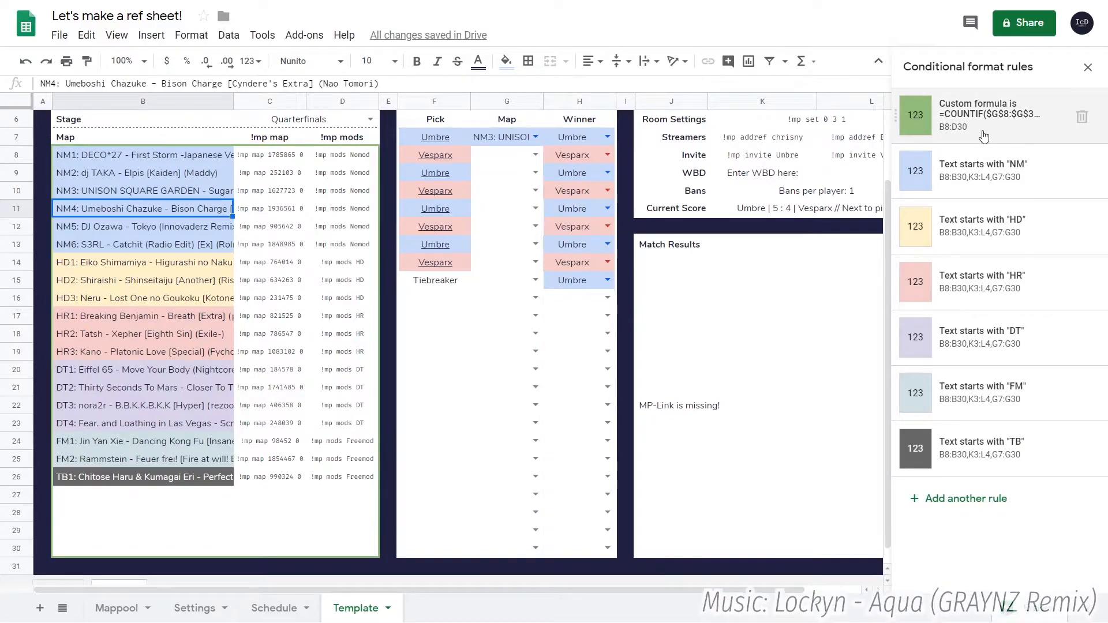
click(984, 136)
click(1015, 291)
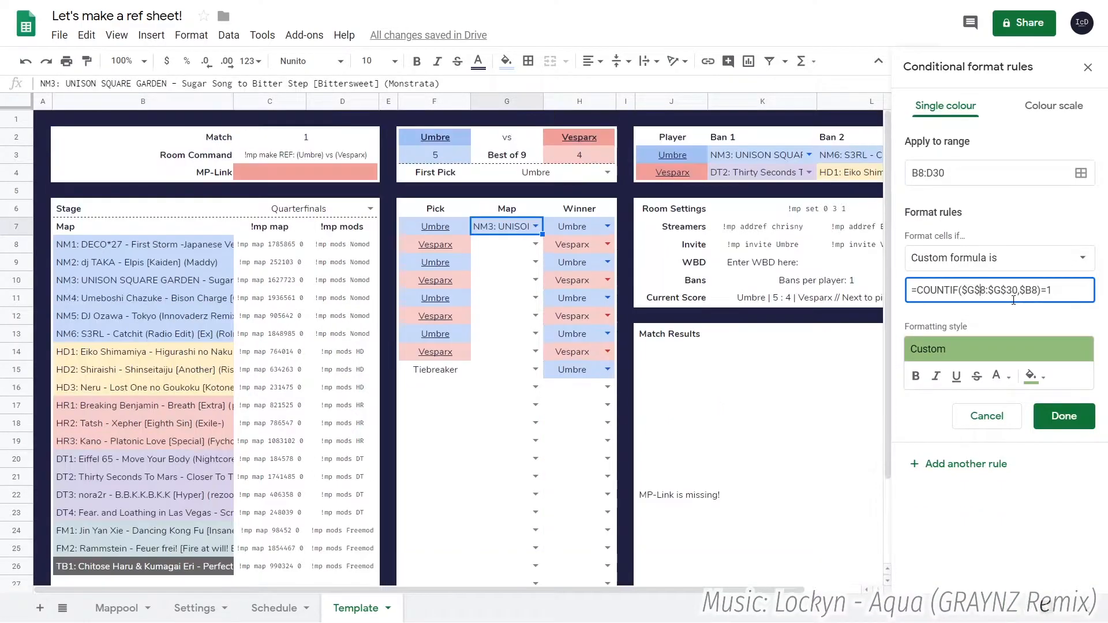
click(1063, 416)
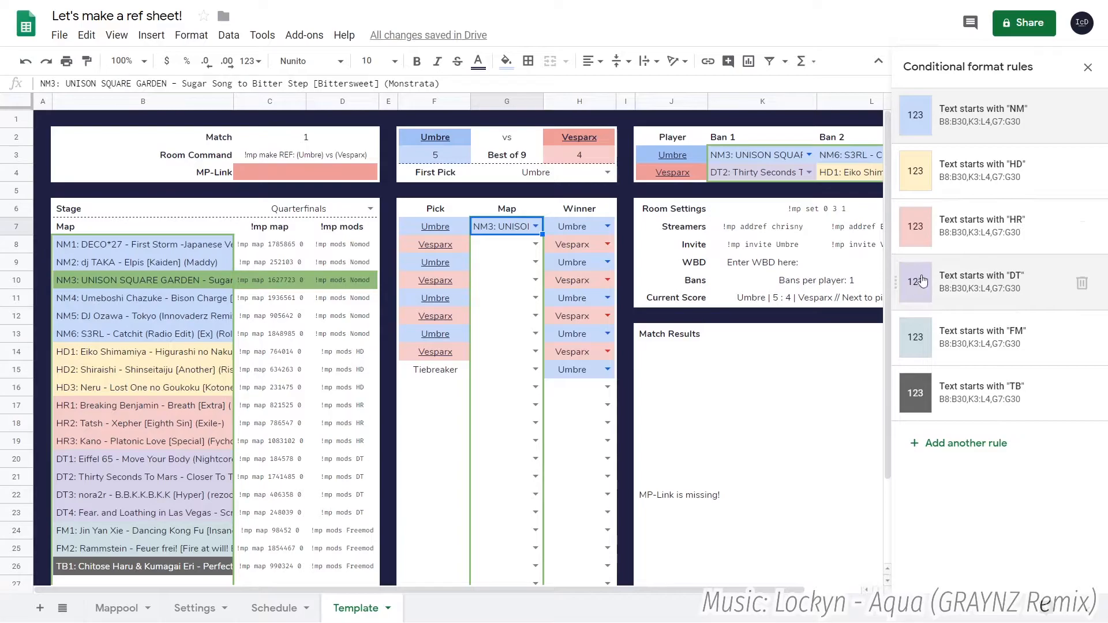
Add a second custom formula rule for B8:D30 that finds banned maps with =COUNTIF($K$3:$L$4,$B8)=1
click(316, 284)
click(999, 115)
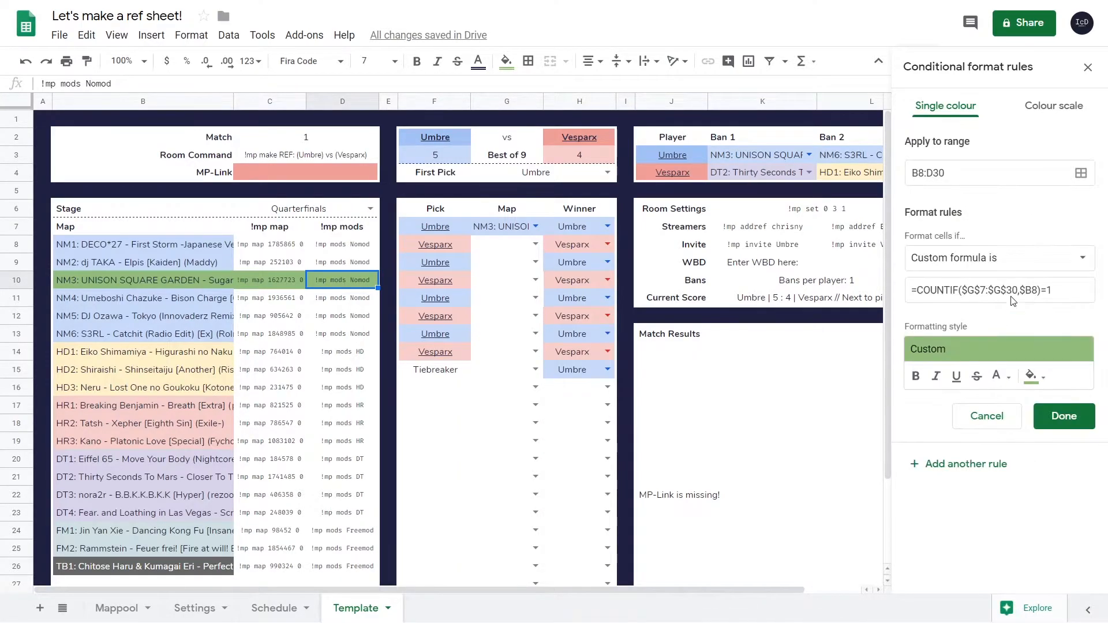
drag(1017, 291, 964, 292)
text(K$3:$L$)
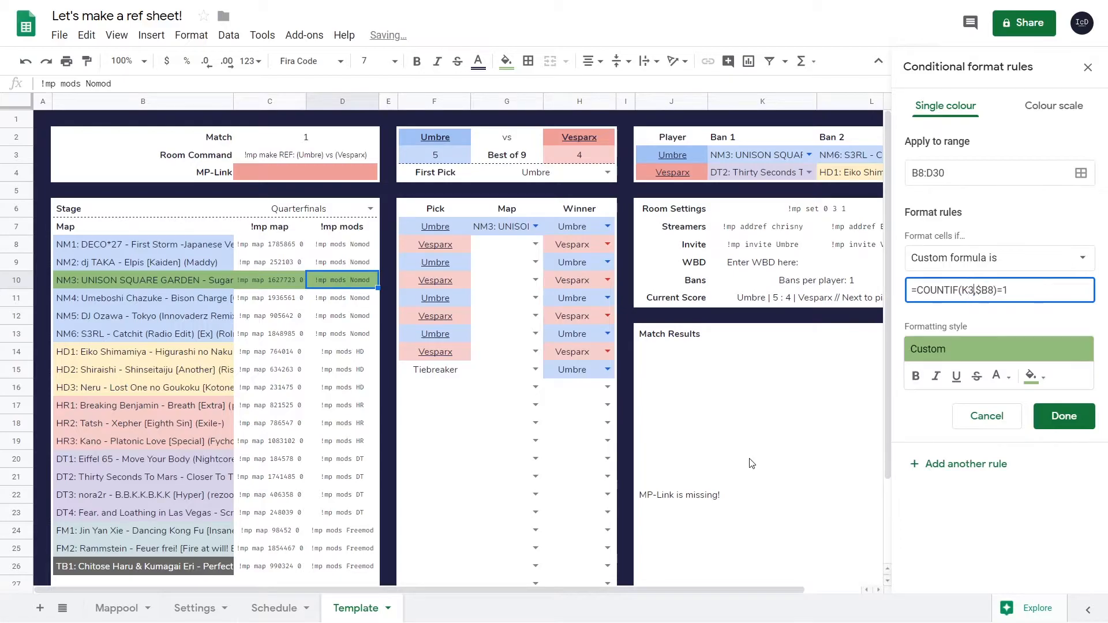
text(4)
key(Left)
key(Left)
key(Left)
key(Left)
key(Left)
text($)
key(Right)
text($)
key(Right)
key(Right)
text($K$)
Give the banned-map rule a red fill, save it and place it above the green picked-map rule
click(1031, 376)
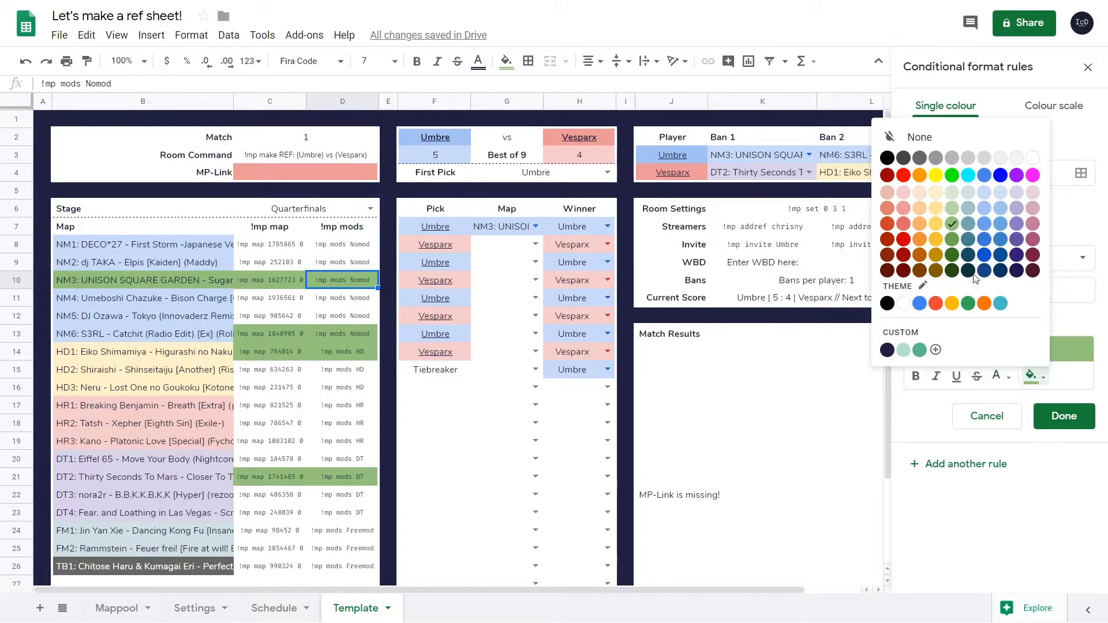
click(891, 228)
click(1063, 416)
drag(899, 171, 899, 115)
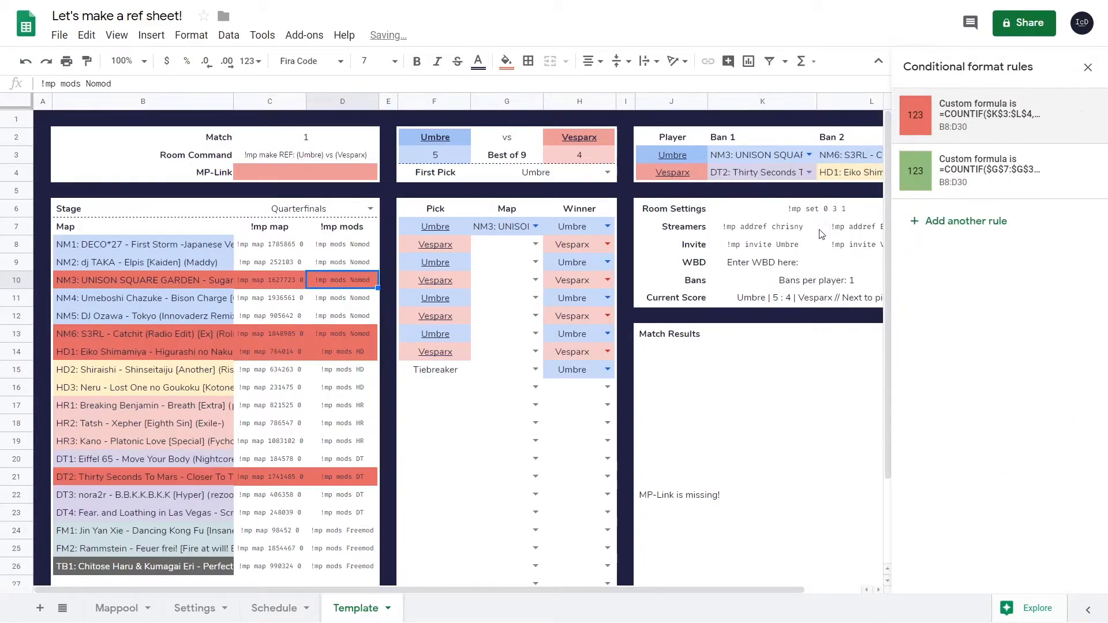
Pick the maps NM4, DT3 and HD2 in the Map cells G7, G8 and G9
click(535, 226)
click(519, 300)
click(535, 244)
click(520, 521)
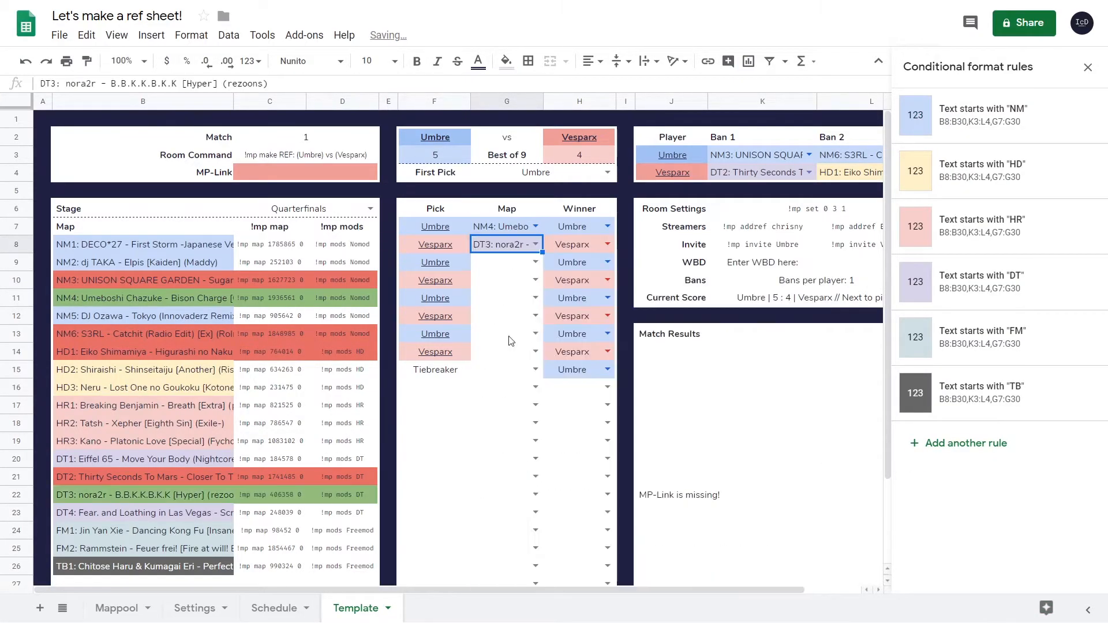
click(535, 262)
click(519, 409)
drag(508, 351, 500, 227)
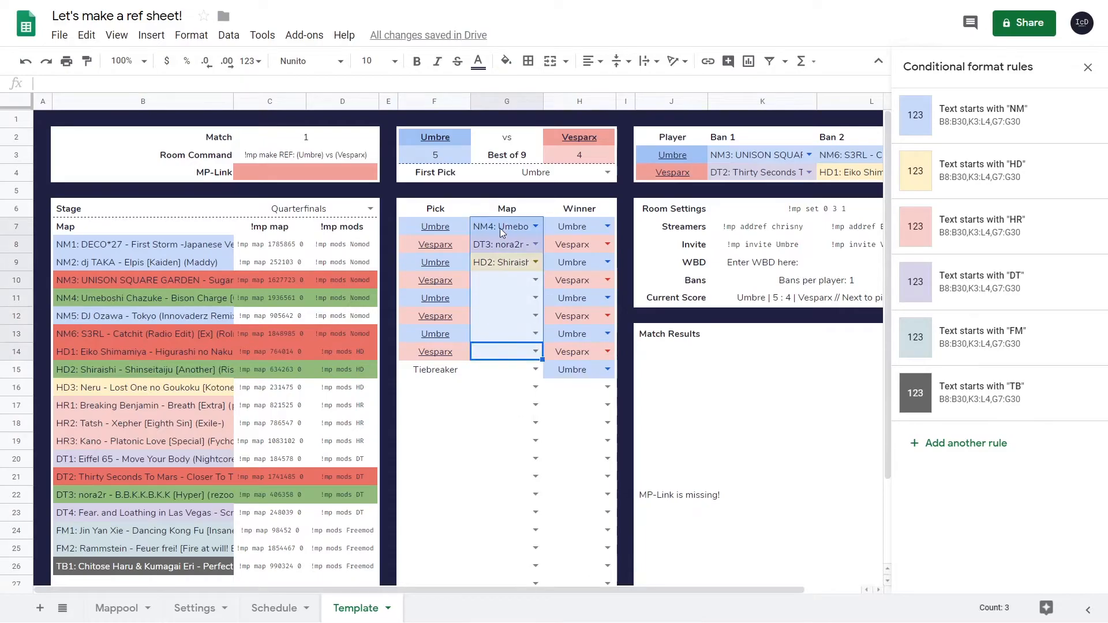
Add a conditional formatting rule on F7:F30,L9,H7:H30 for cells that are equal to Tiebreaker
click(454, 369)
click(437, 226)
click(981, 221)
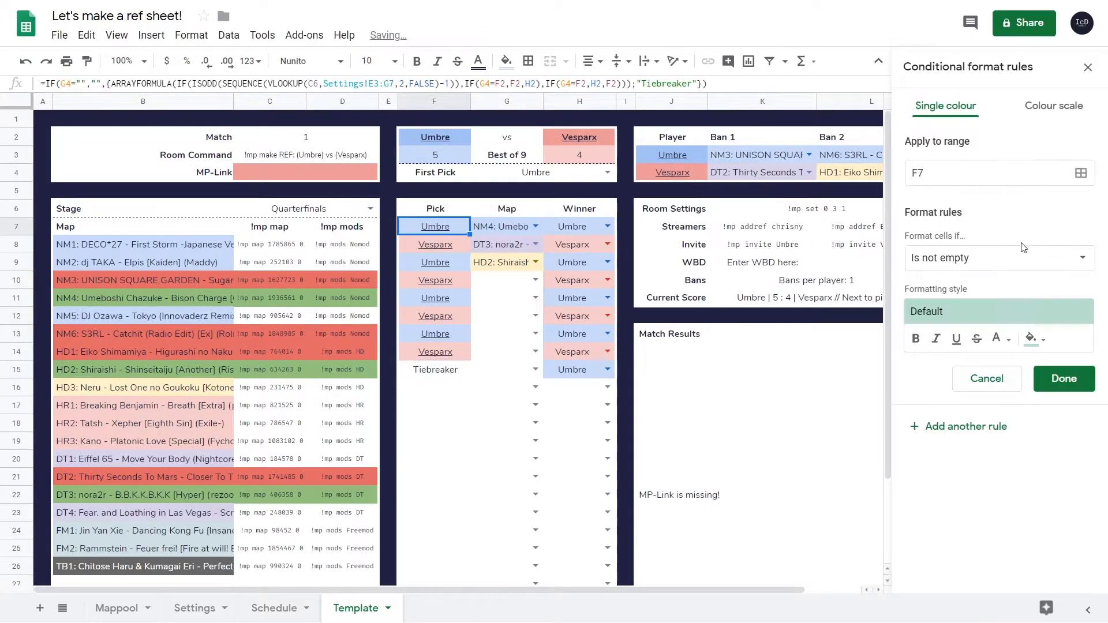
click(999, 258)
click(977, 425)
text(Tiebreaker)
Give the Tiebreaker rule a dark grey fill and white text
click(1030, 375)
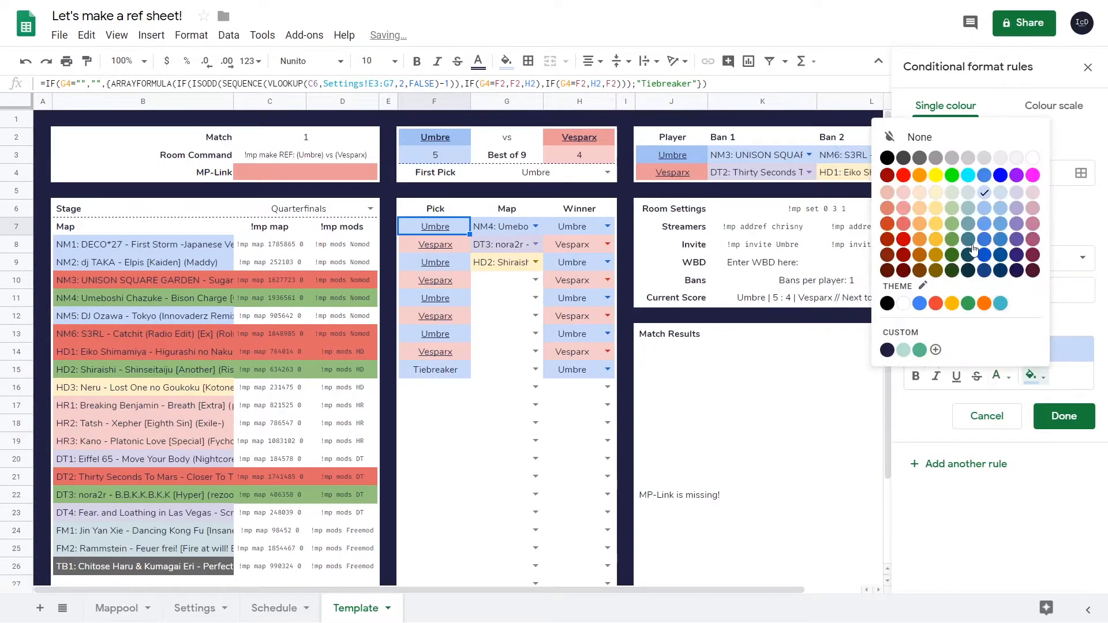
click(904, 162)
click(1001, 377)
click(999, 158)
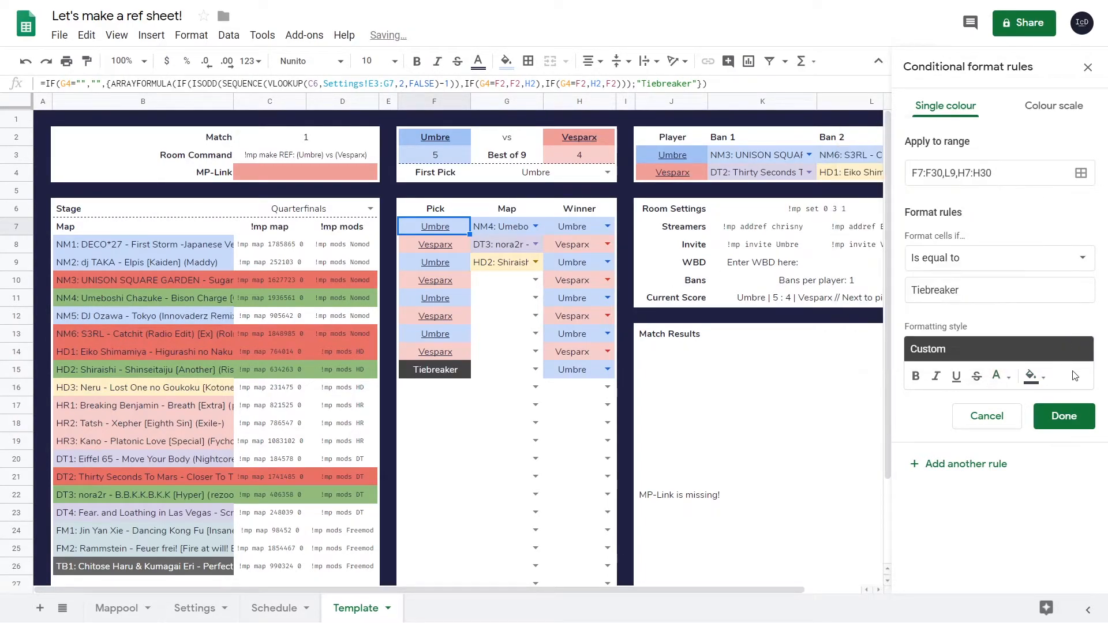
Save the Tiebreaker formatting rule and centre the Map header above the map list
click(1064, 416)
click(1087, 67)
click(143, 227)
click(588, 61)
click(609, 85)
click(930, 315)
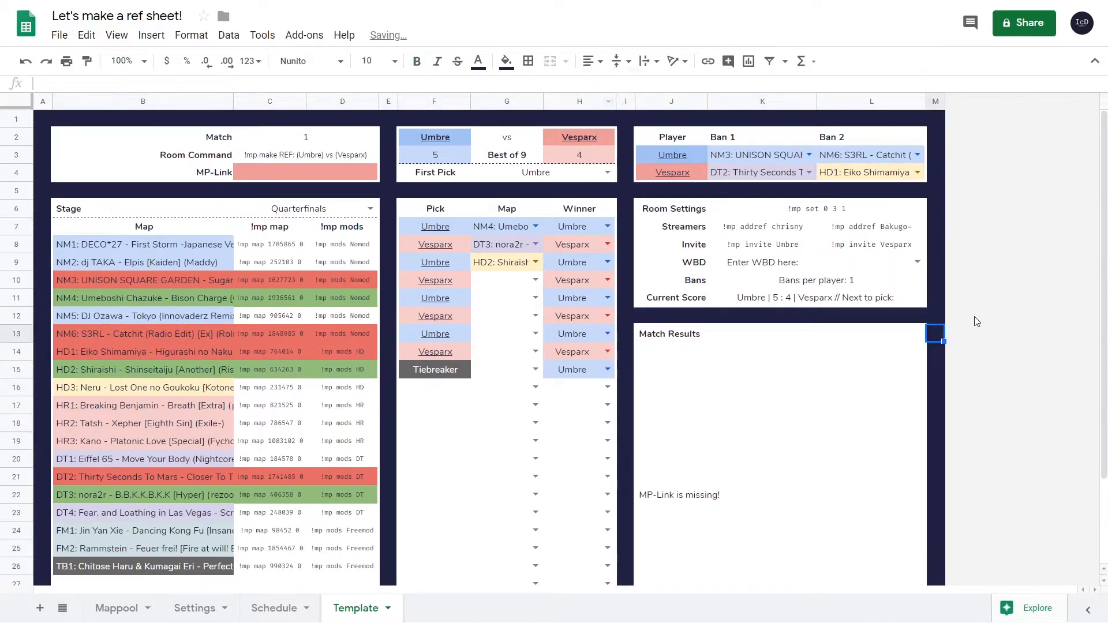
Enlarge the formula bar to review the Current Score formula
click(911, 303)
drag(509, 92, 494, 125)
click(496, 101)
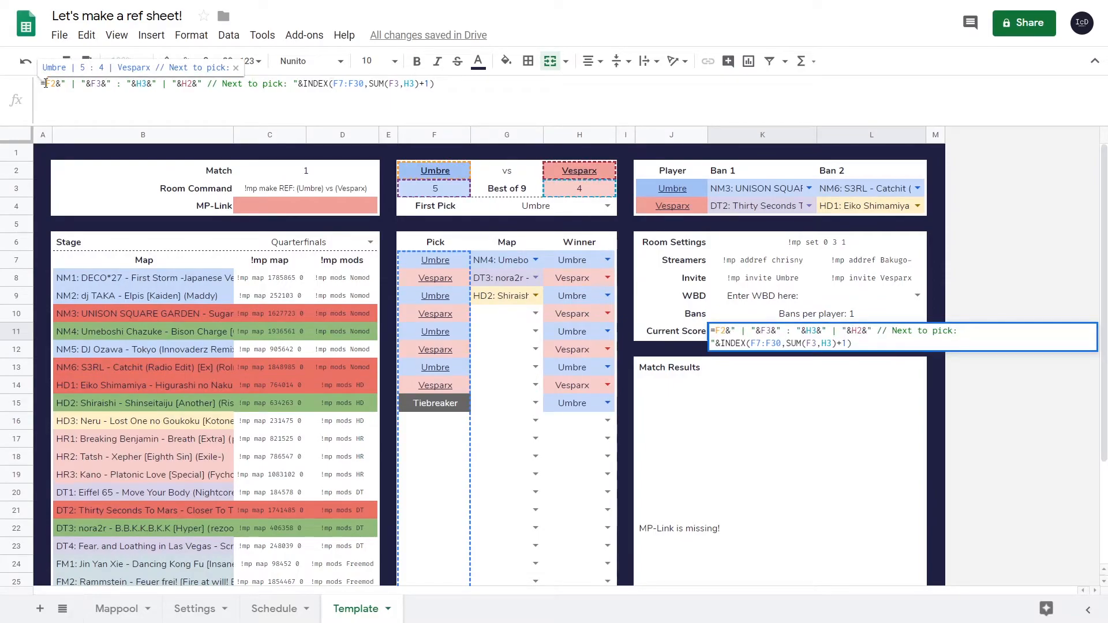
key(Escape)
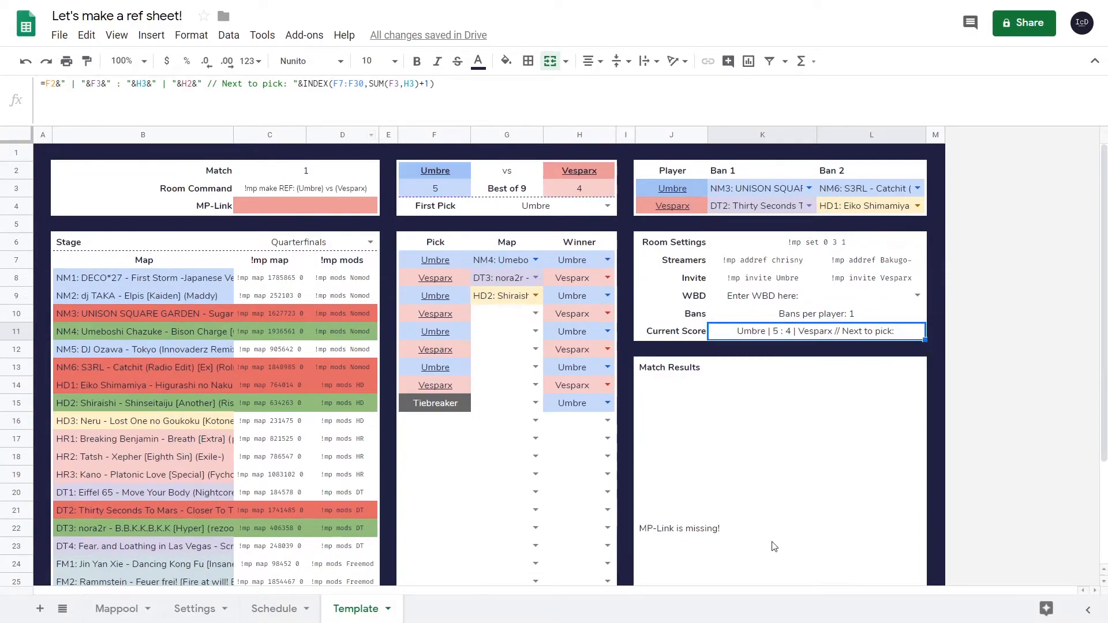
Copy the condition MAX(F3,H3)<CEILING(VLOOKUP(C6,Settings!E3:G7,2,FALSE)/2) from the Match Results formula
click(773, 546)
scroll(84, 93, up, 2)
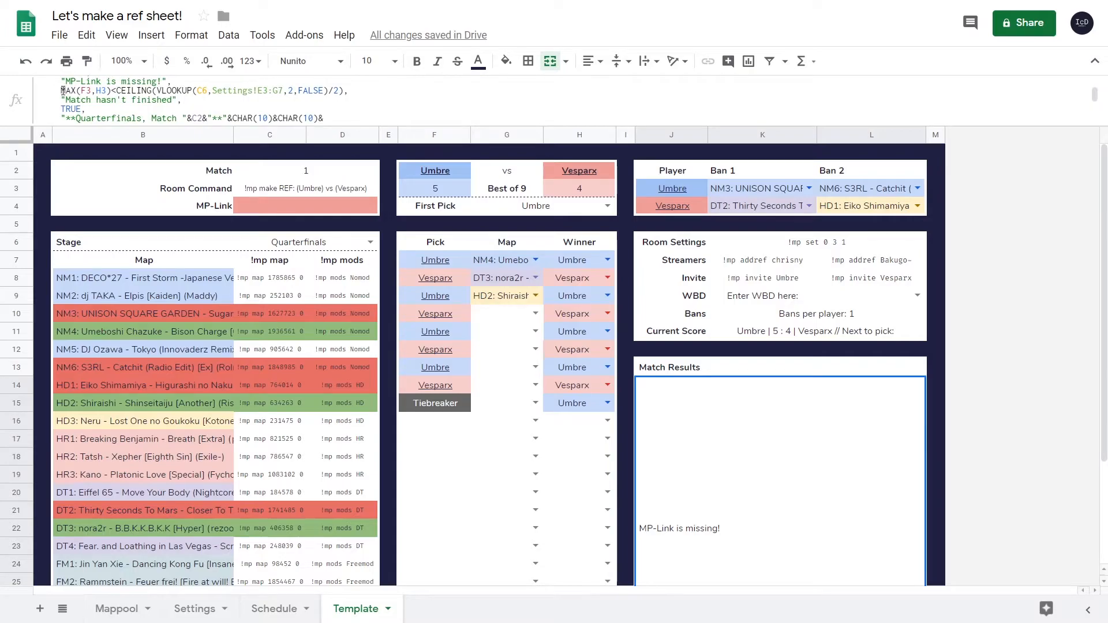
click(63, 90)
key(Escape)
click(353, 93)
key(shift+Home)
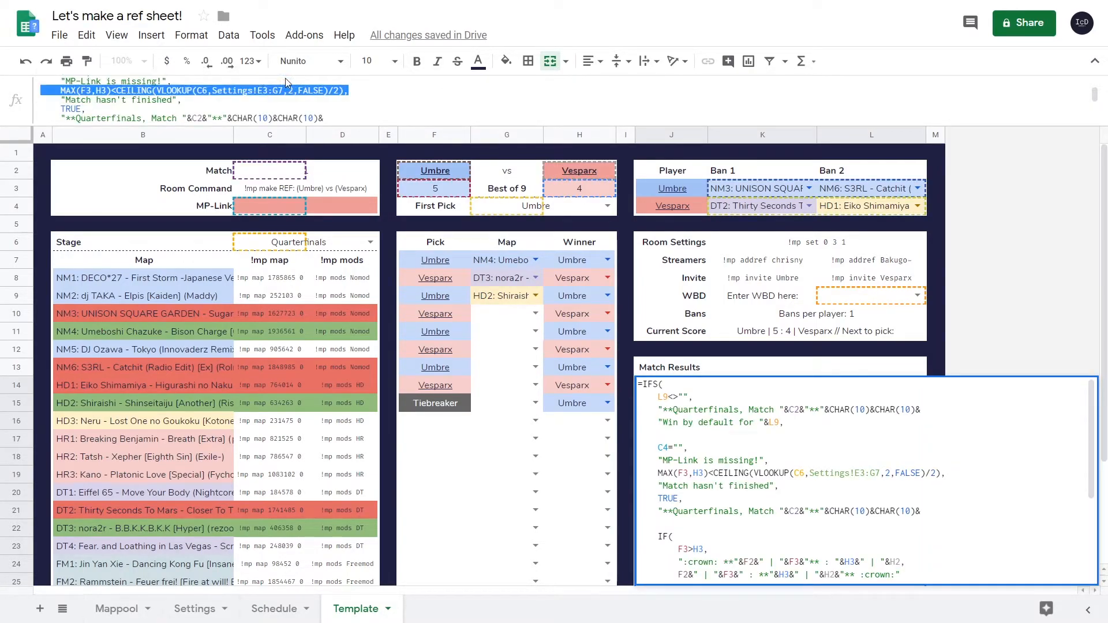
key(Escape)
Split the Current Score formula after " // " with an & and move the "Next to pick: " part two lines down
click(823, 311)
click(824, 297)
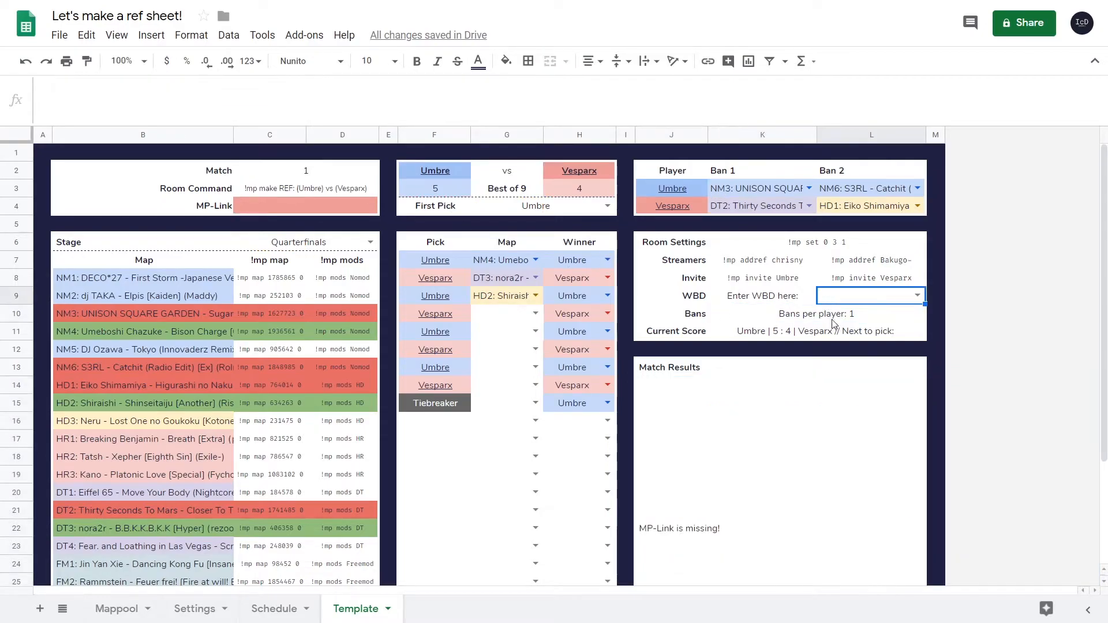
click(817, 332)
click(223, 84)
text("&")
key(ctrl+Return)
key(ctrl+Return)
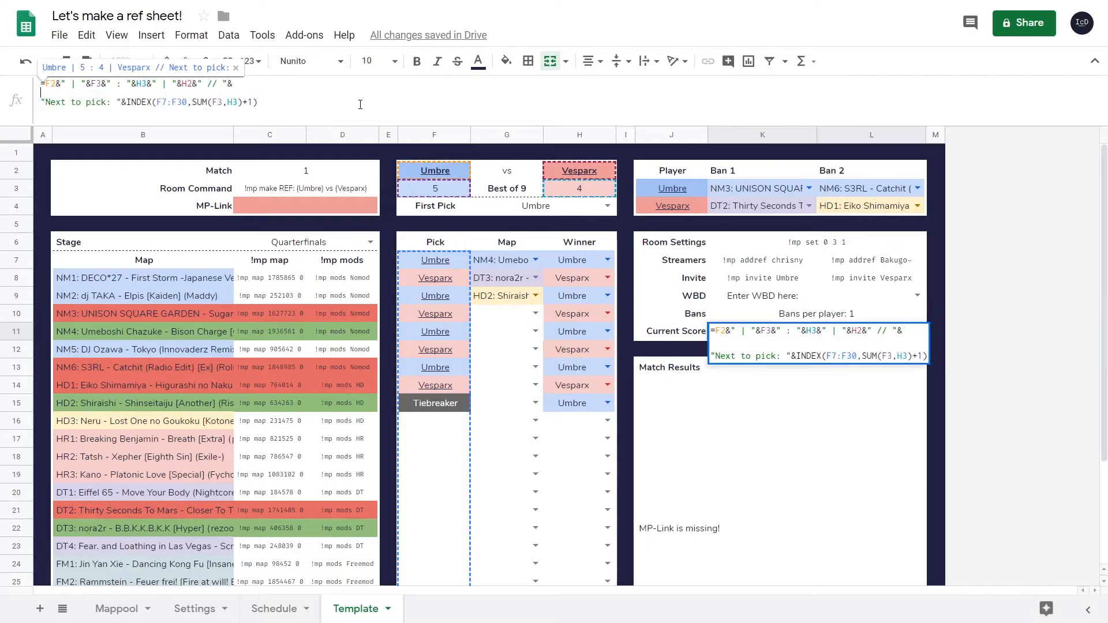
Insert an IF with the copied MAX(F3,H3)<CEILING(...) condition on the formula's empty line and remove the extra spaces
key(Up)
text(IF(     MAX(F3,H3)<CEILING(VLOOKUP(C6,Settings!E3:G7,2,FALSE)/2),))
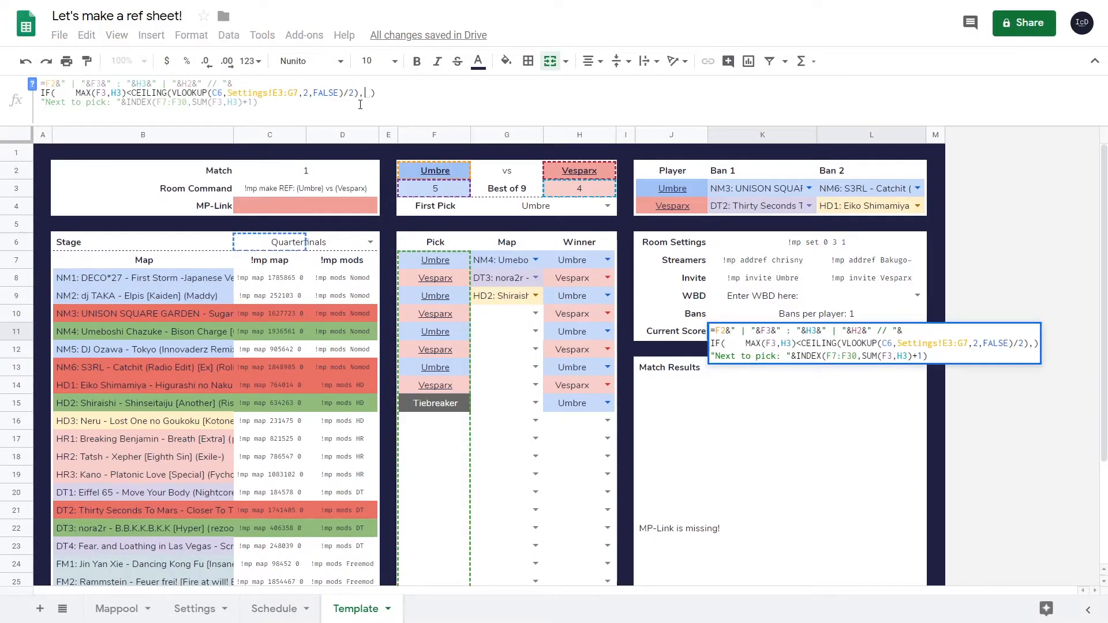
key(BackSpace)
key(ctrl+Right)
key(ctrl+Right)
key(BackSpace)
key(BackSpace)
key(BackSpace)
key(BackSpace)
Add &" wins the match!" as the result text of the new IF in the Current Score formula
key(End)
key(Left)
text(" wins the mat)
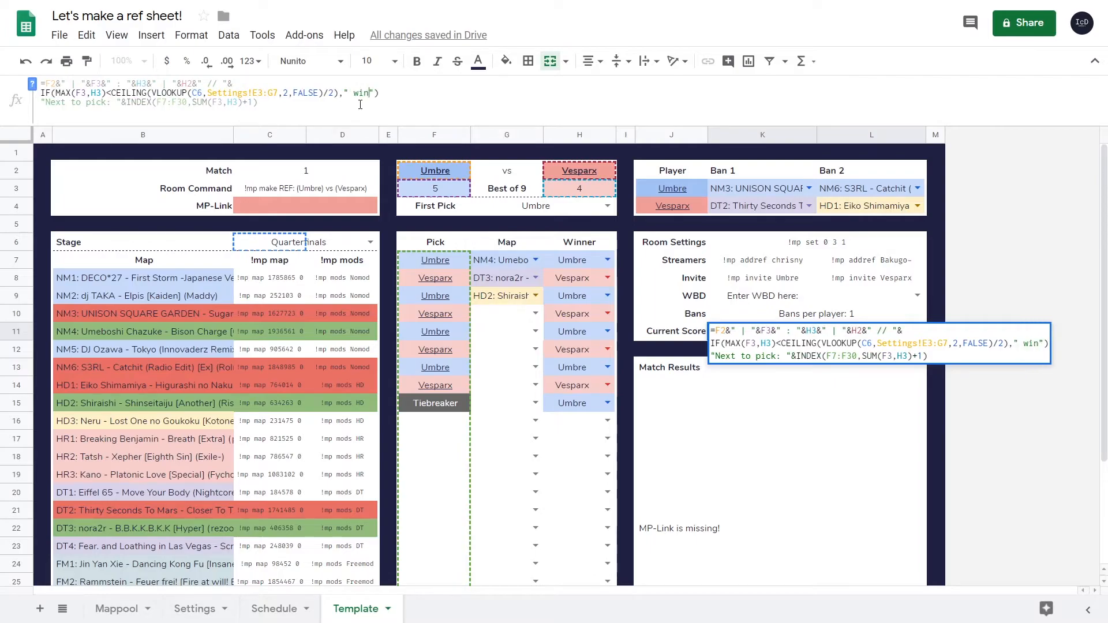
text(ch!)
key(ctrl+Left)
key(ctrl+Left)
key(ctrl+Left)
key(Left)
key(Left)
text(&)
Insert IF(F3>H3,F2,H2) before the " wins the match!" text to name the winning player
key(Left)
text(IF()
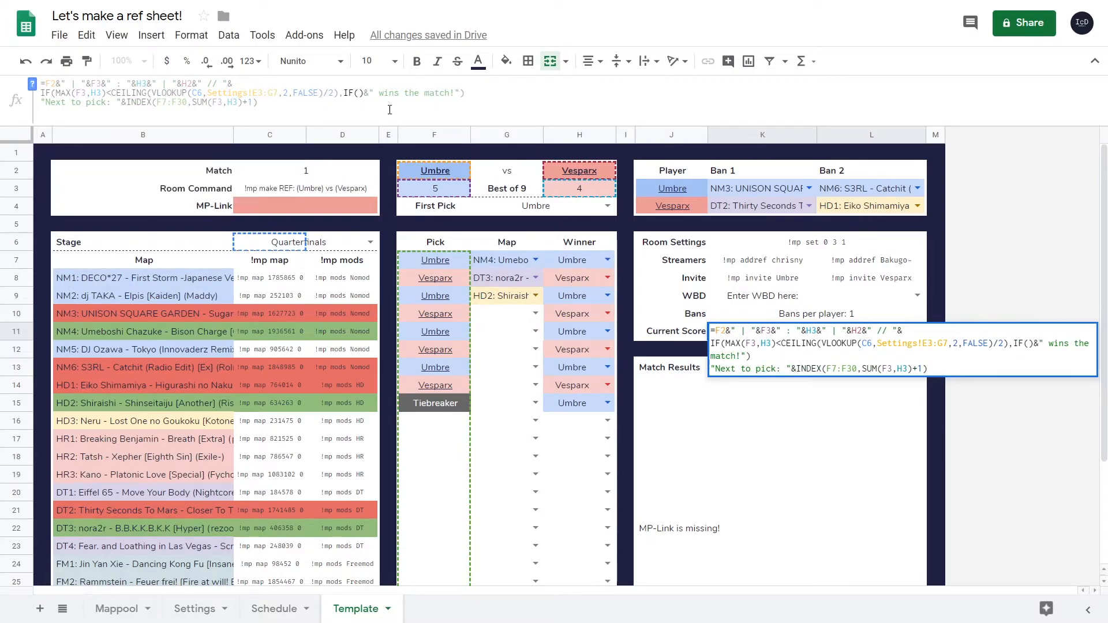
click(454, 190)
text(>)
click(583, 194)
text(,F2,H2)
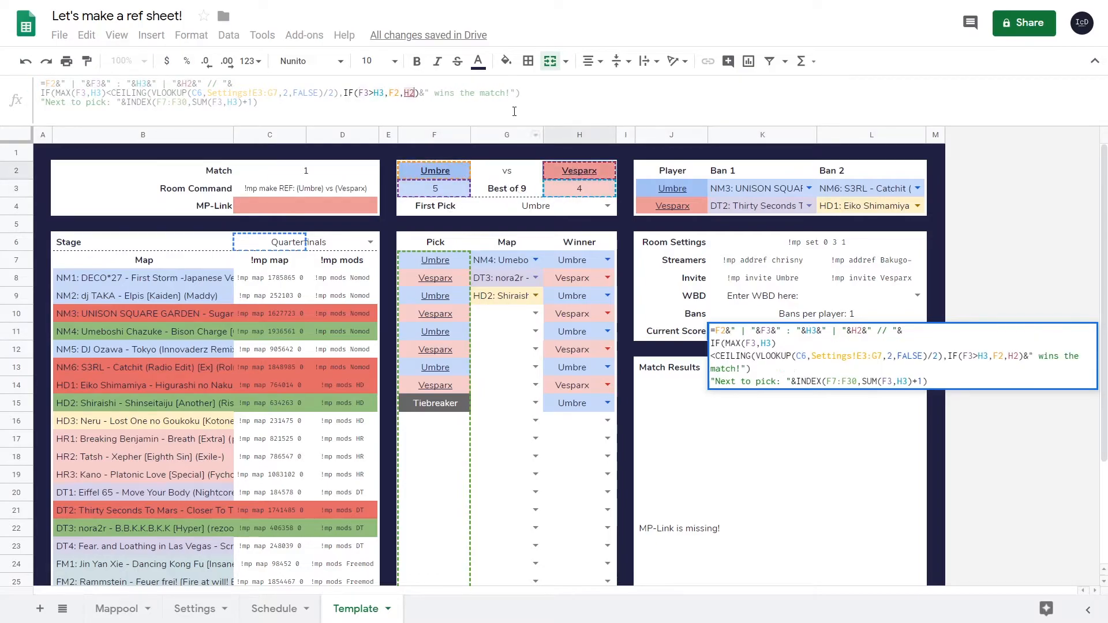
Make the "Next to pick: " expression the IF's false result, close the IF after it and enter the formula
text(,)
key(Delete)
key(Down)
text())
key(Return)
key(Up)
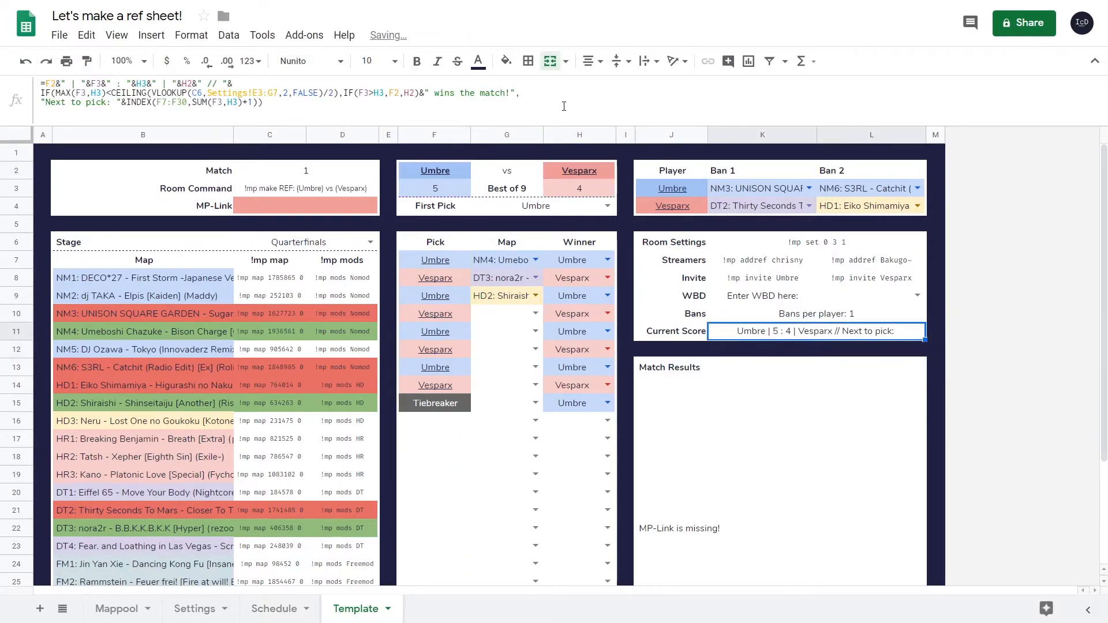
Change the < comparison in the Current Score IF condition to >= and enter the formula
click(421, 94)
drag(343, 93, 515, 93)
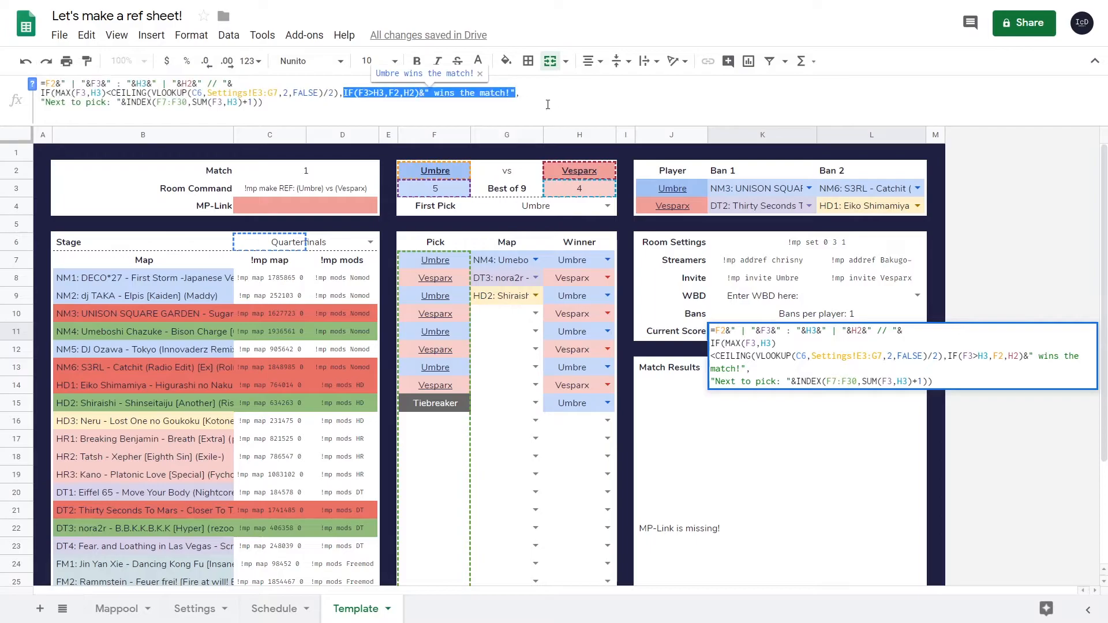
click(115, 92)
key(BackSpace)
text(>=)
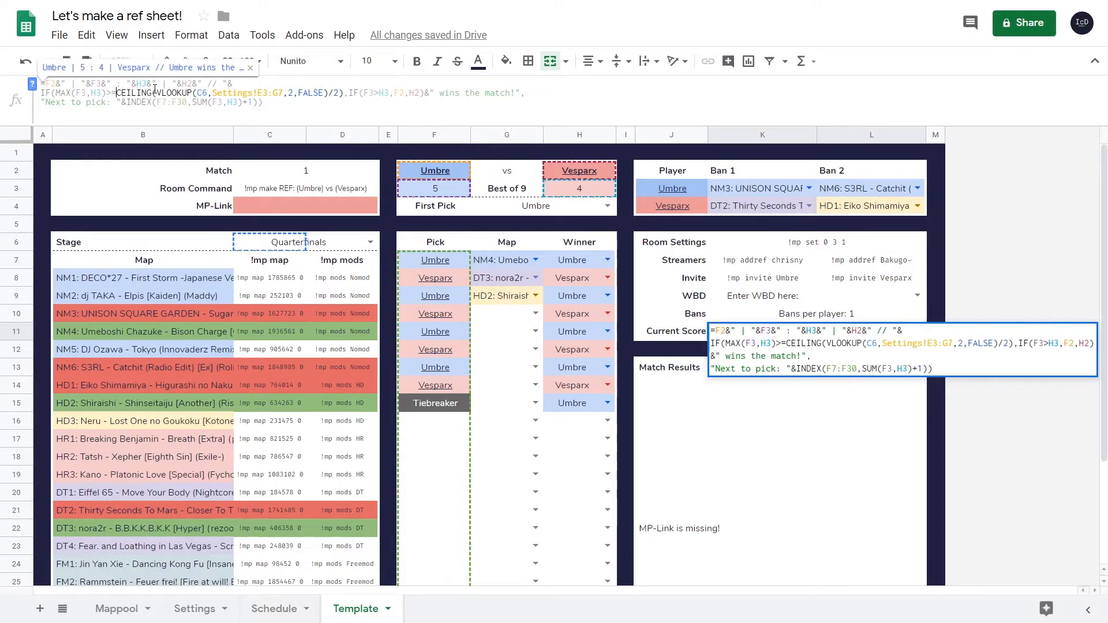
key(Return)
Clear the test entries from the Map and Winner columns, emptying all rows from 7 to 15
click(571, 400)
key(Delete)
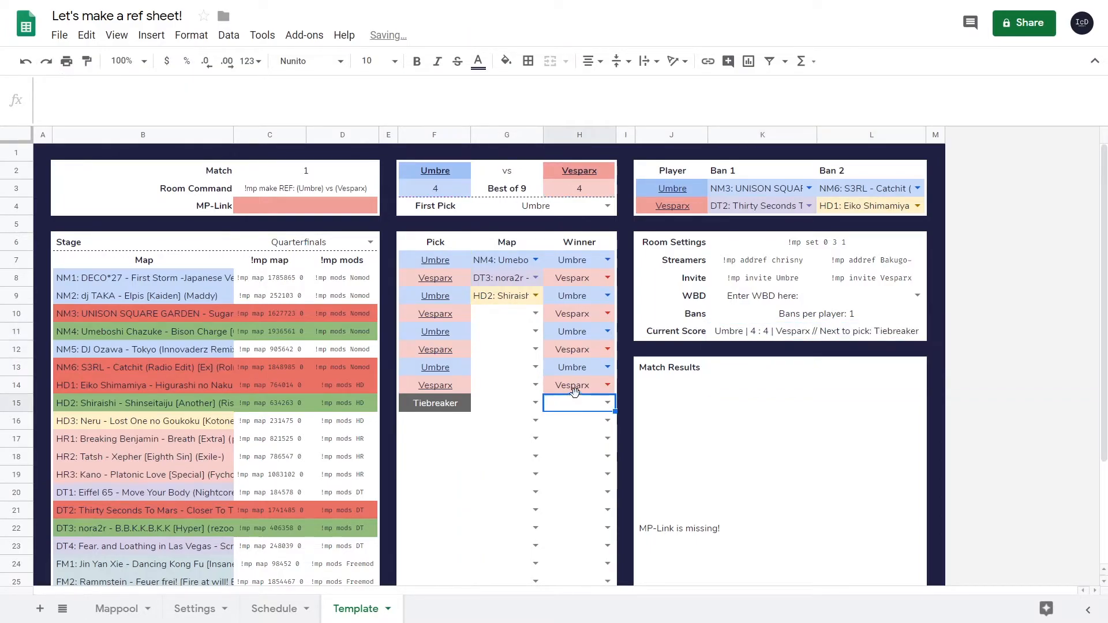
click(575, 385)
key(Delete)
click(577, 367)
key(Delete)
drag(568, 296, 508, 261)
key(Delete)
click(537, 350)
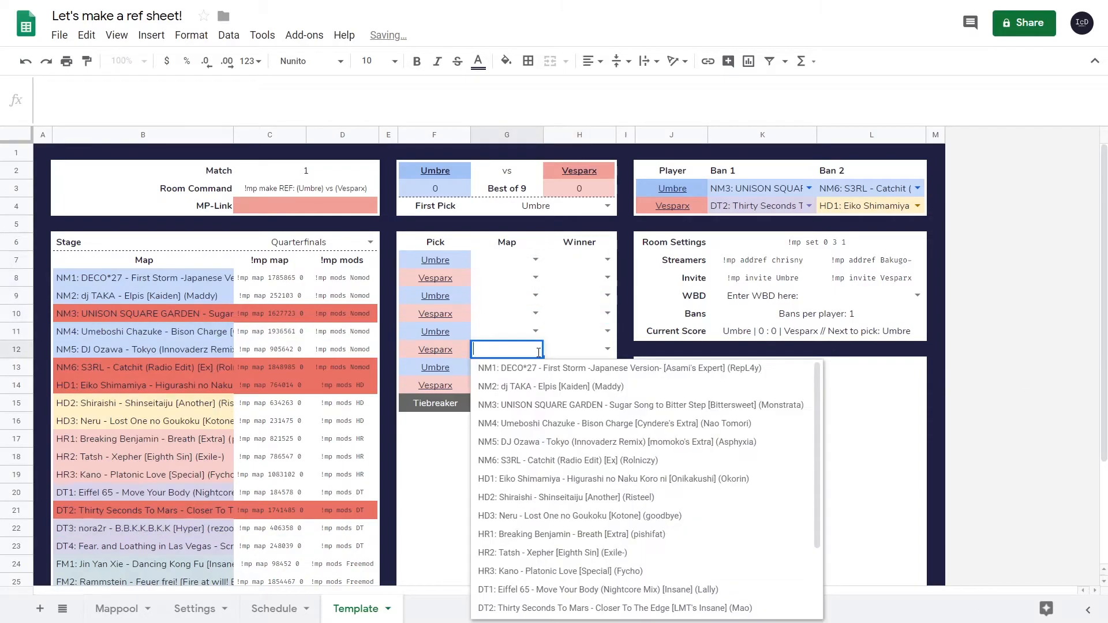
Clear the Ban 1 and Ban 2 test picks of both players
click(859, 206)
key(Delete)
click(794, 205)
key(Delete)
click(837, 190)
key(Delete)
scroll(760, 195, down, 1)
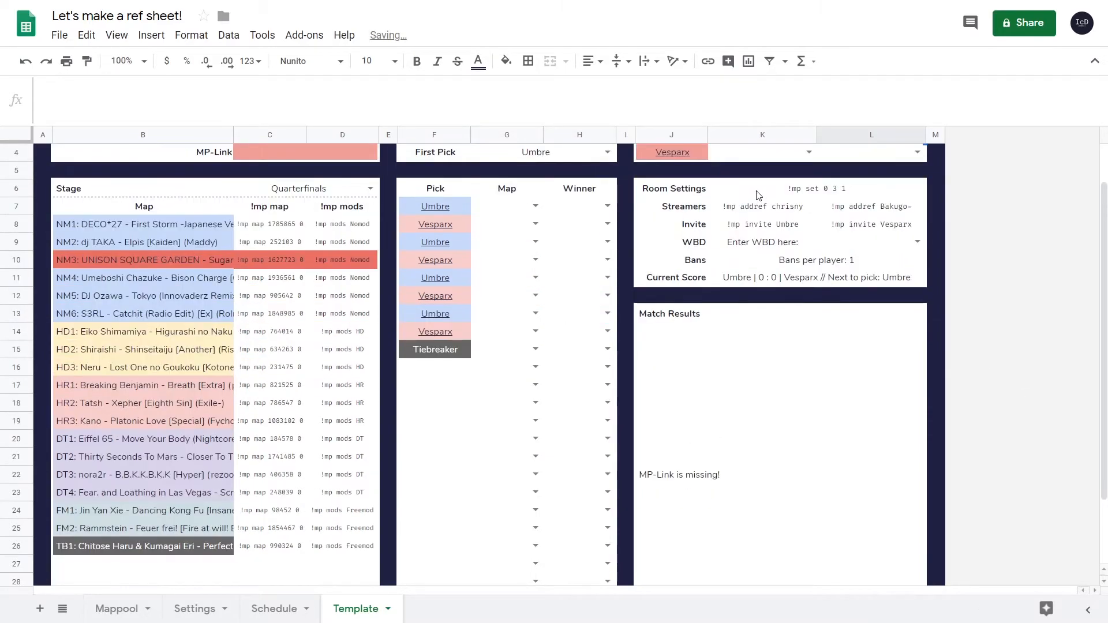
scroll(758, 195, up, 1)
click(759, 189)
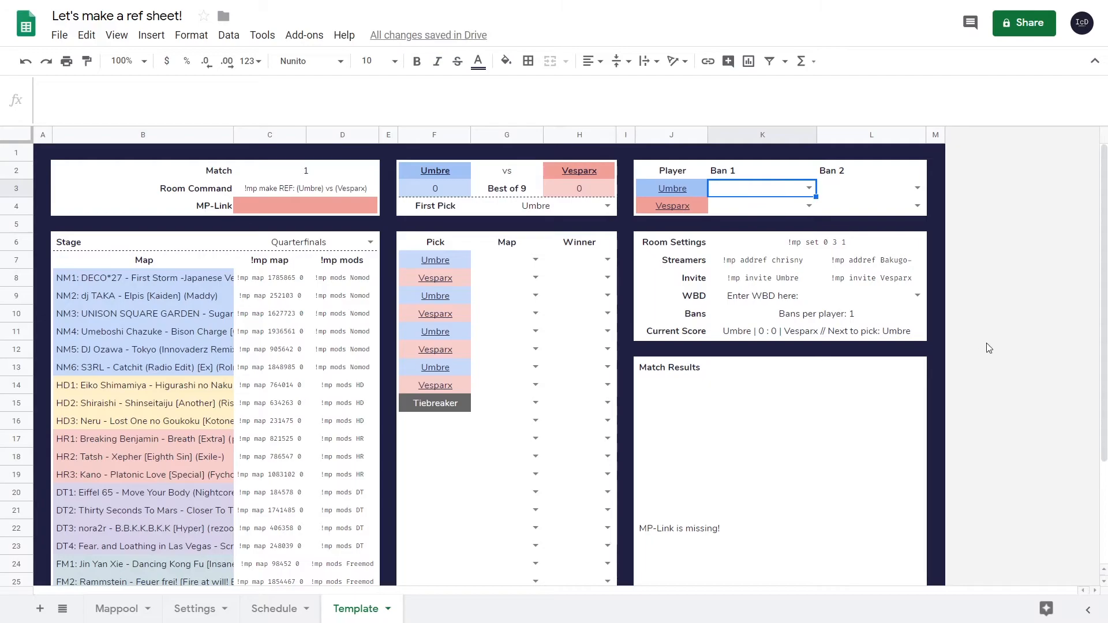
click(934, 348)
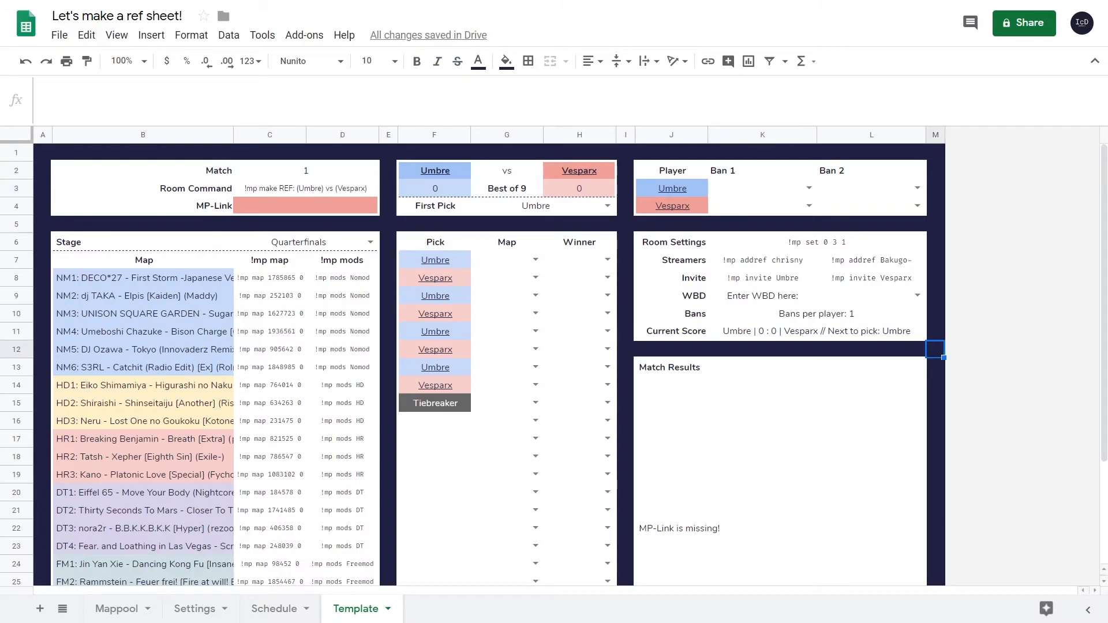